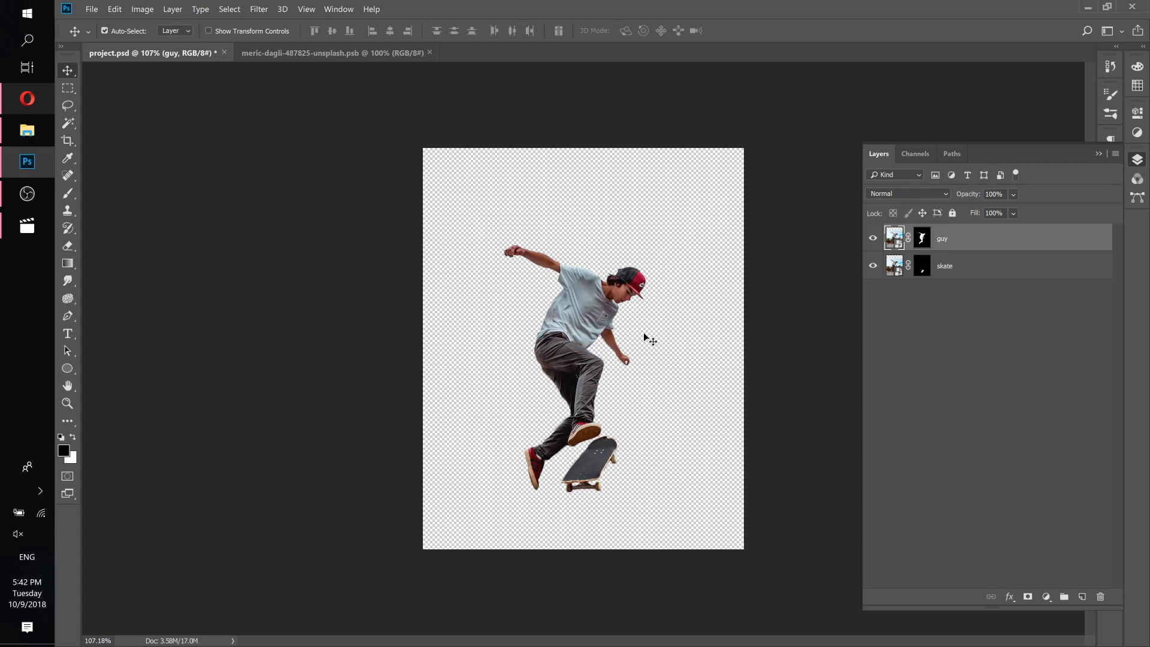
Check the reference video, then place the meric-dagli-487825-unsplash pattern image from the patterns folder into the project.
click(36, 228)
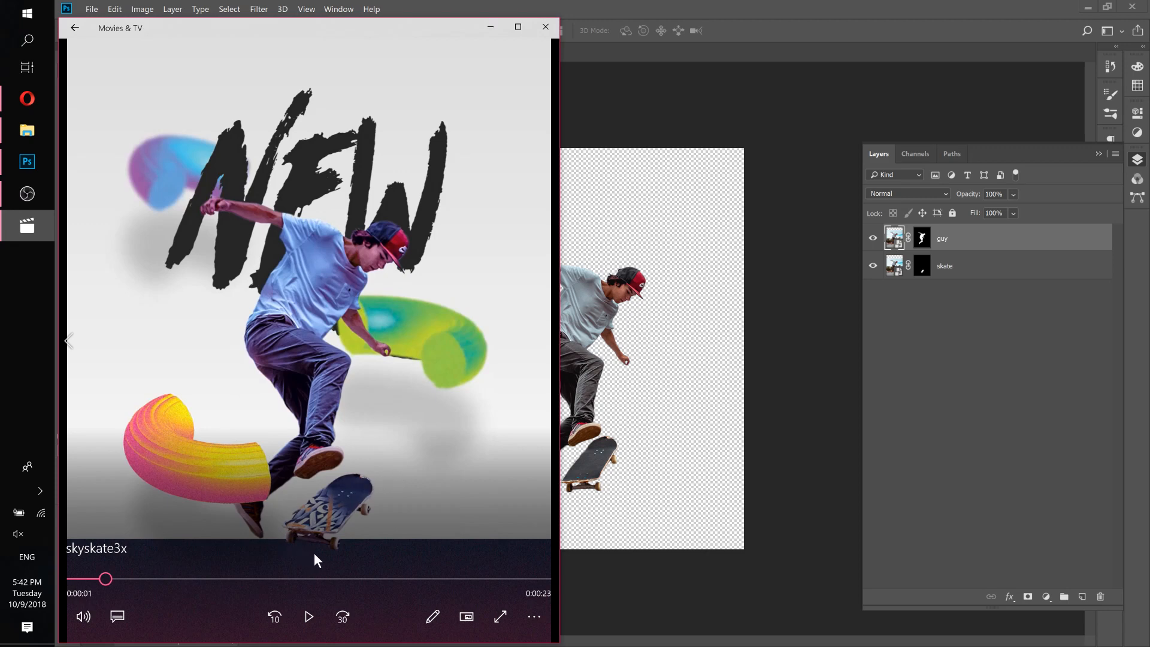
click(598, 19)
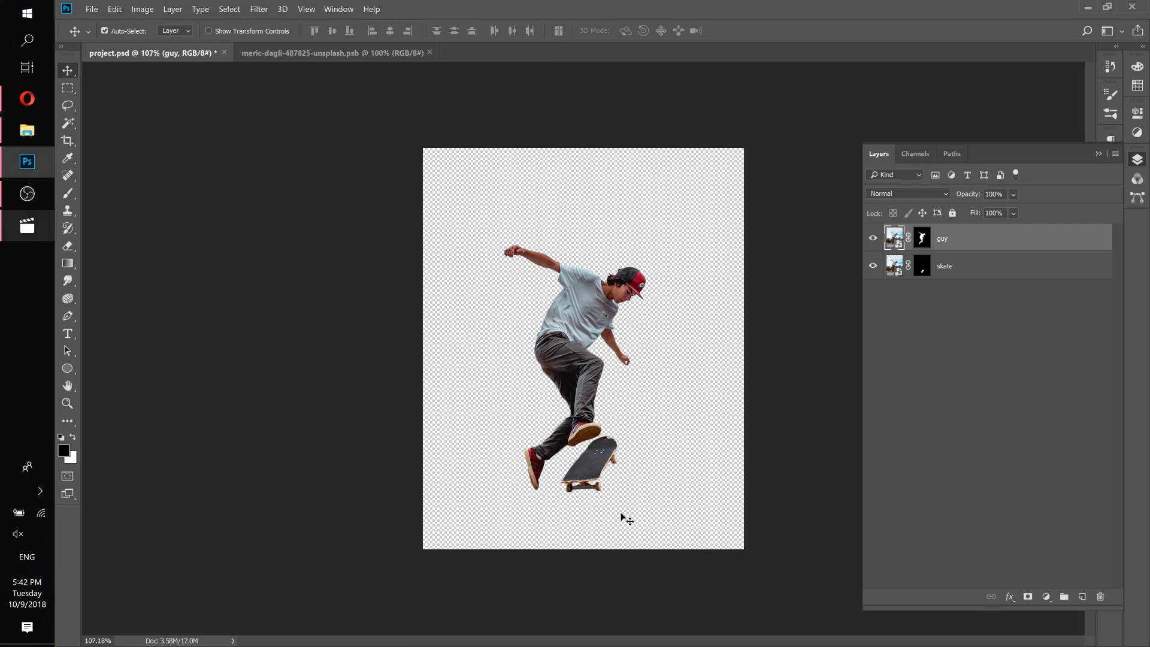
click(40, 133)
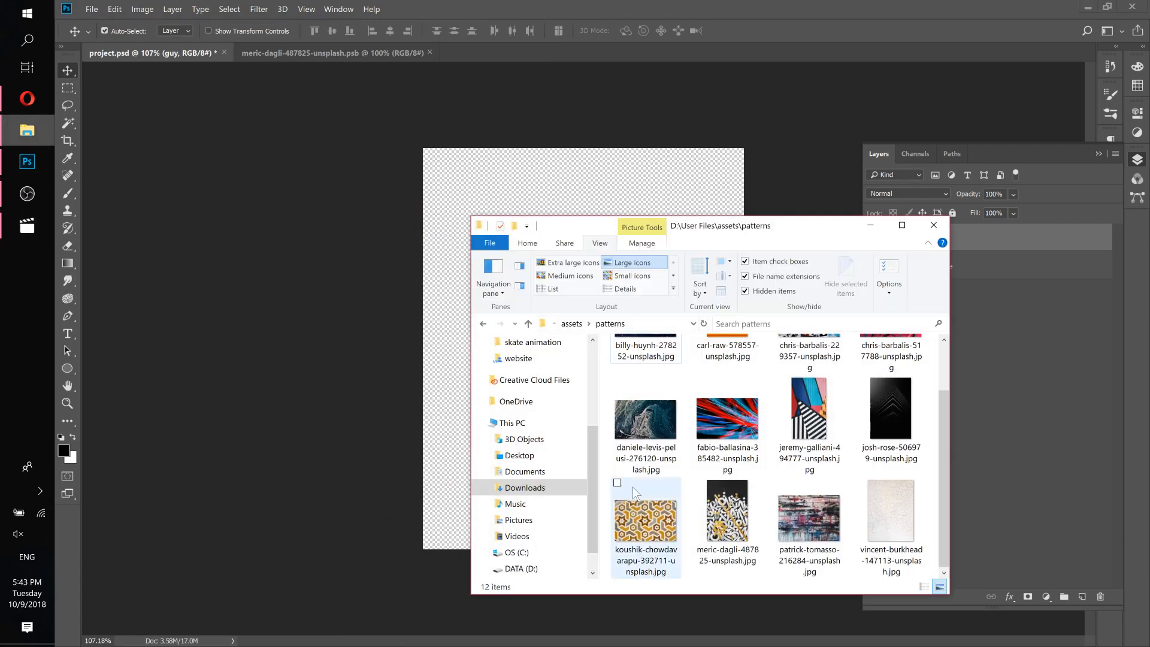
drag(728, 509, 412, 412)
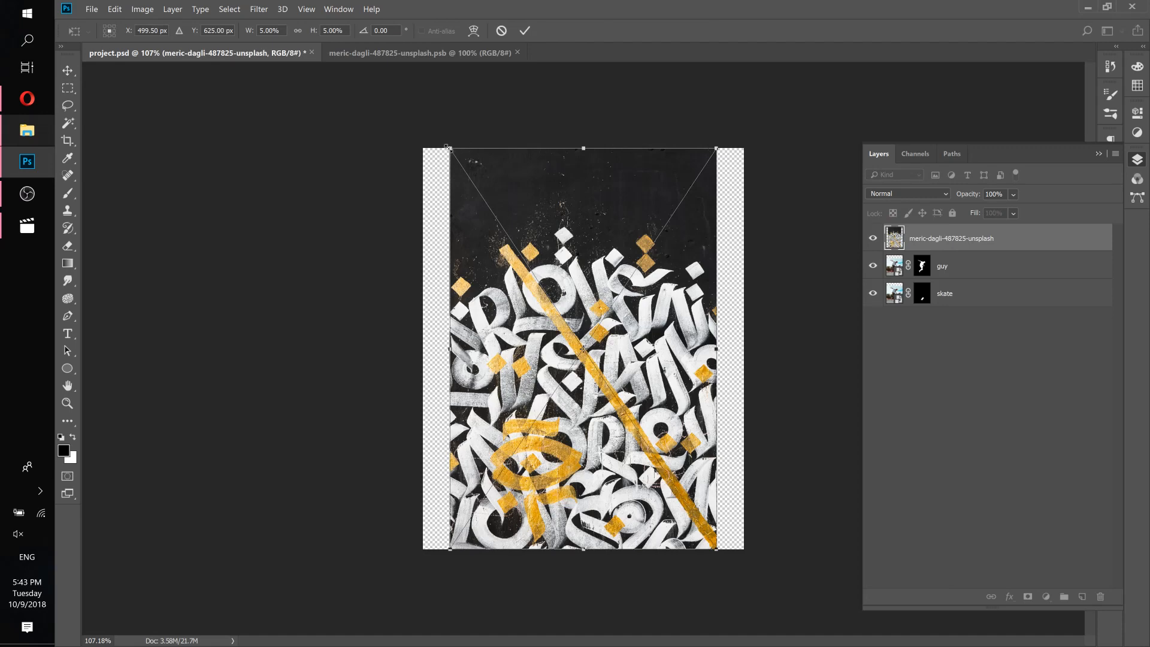
Scale the placed pattern down and position it over the skateboard deck.
drag(448, 149, 585, 443)
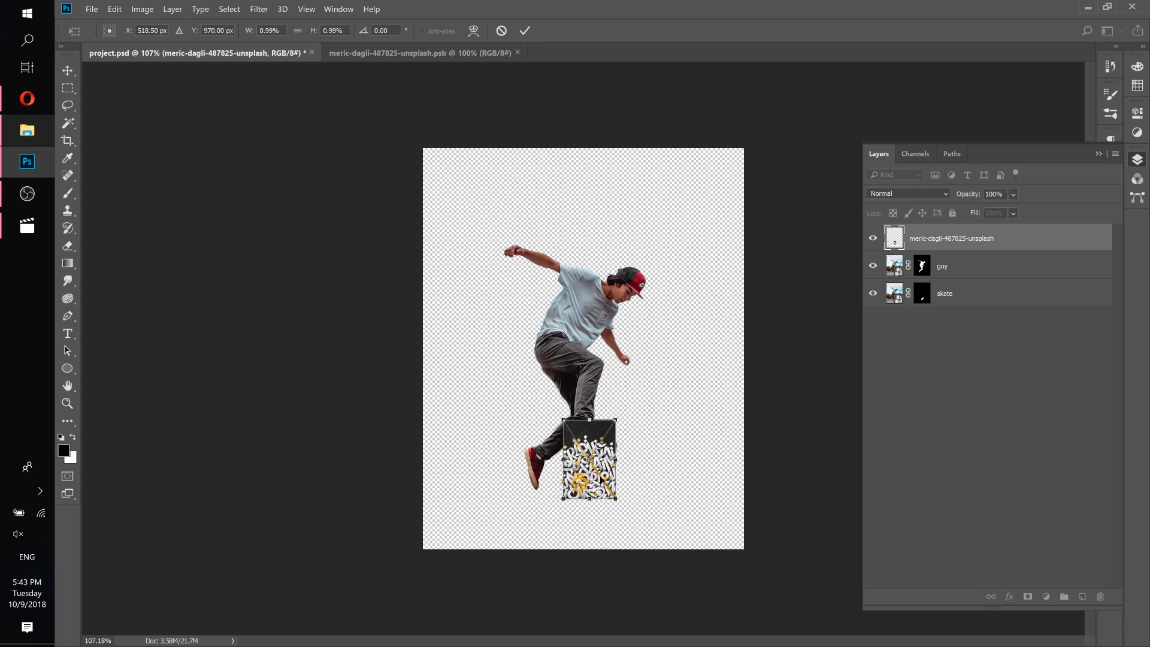
scroll(594, 462, up, 5)
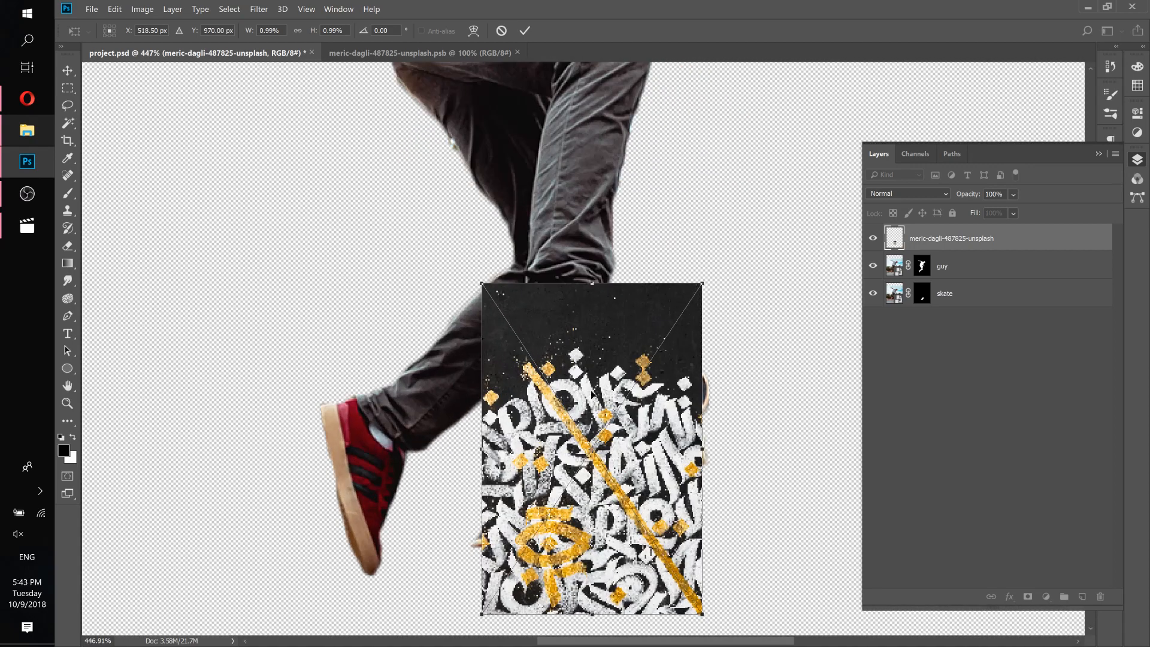
drag(668, 404, 482, 378)
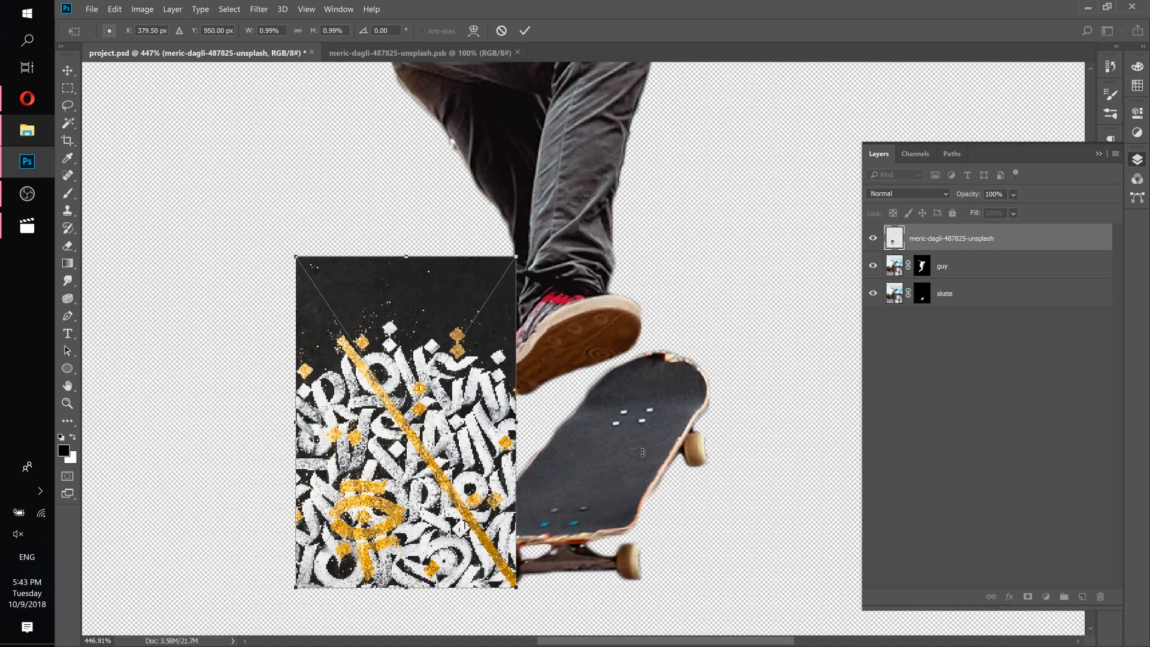
click(39, 221)
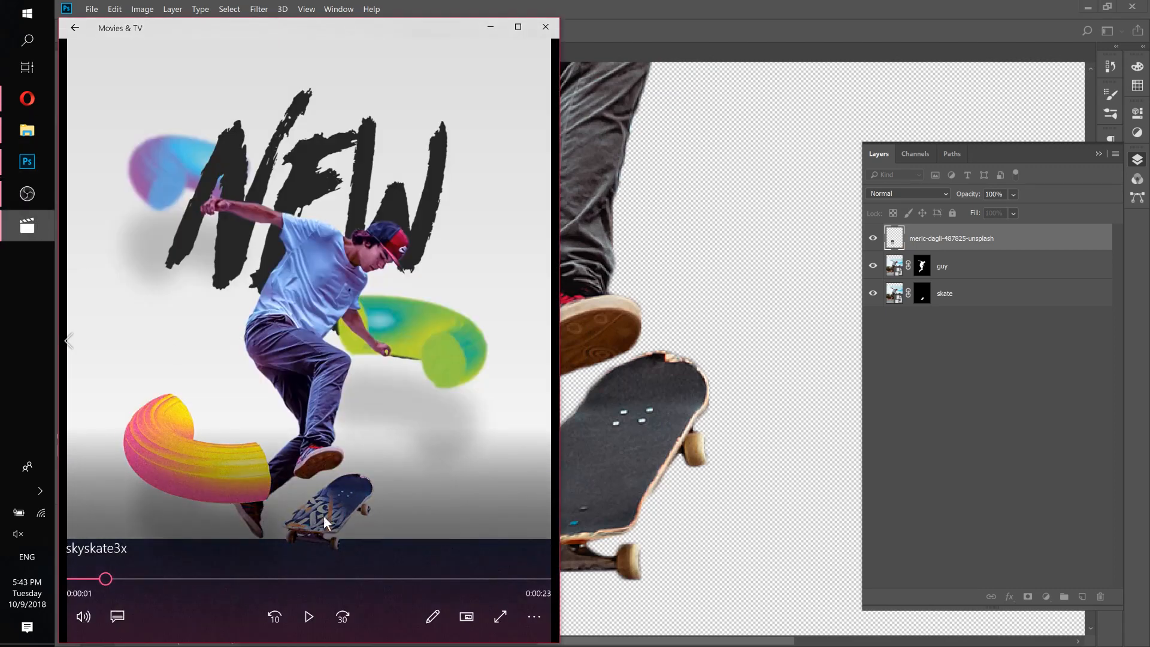
click(670, 13)
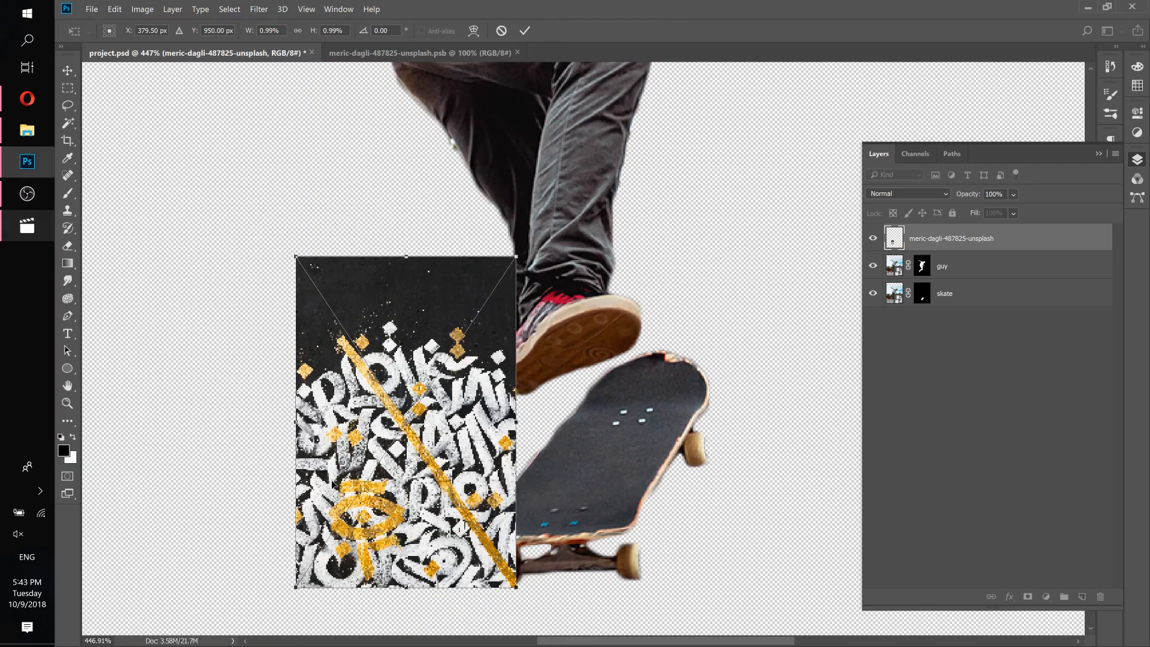
Distort the pattern into a slanted shape following the skateboard deck and commit the transform.
right_click(420, 358)
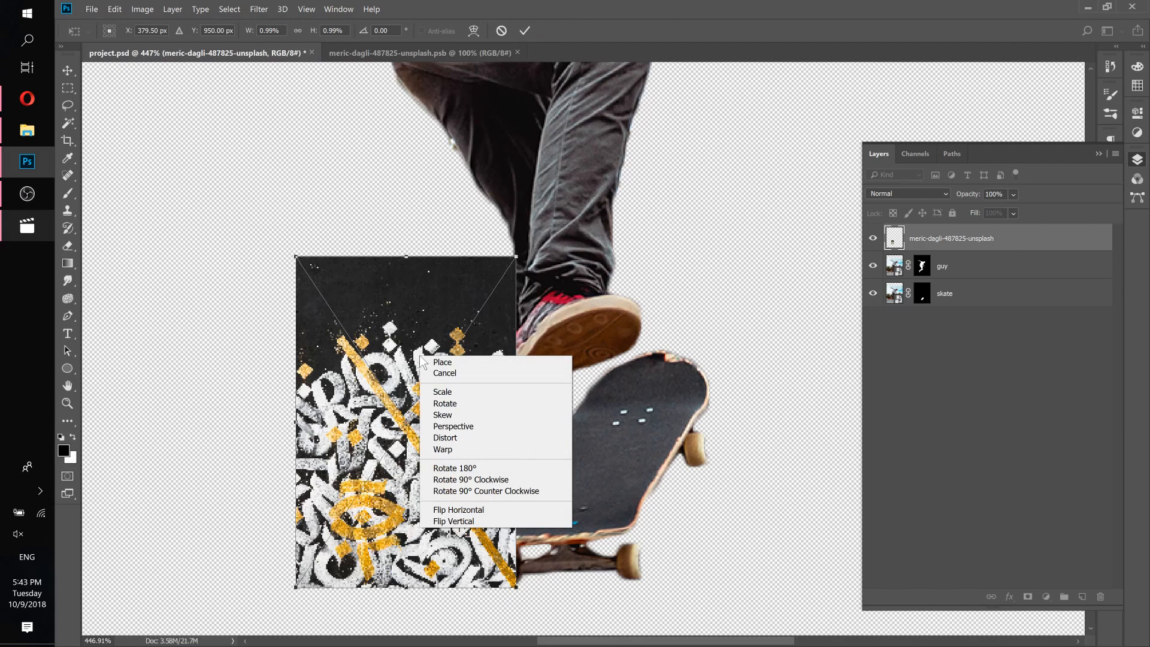
click(456, 426)
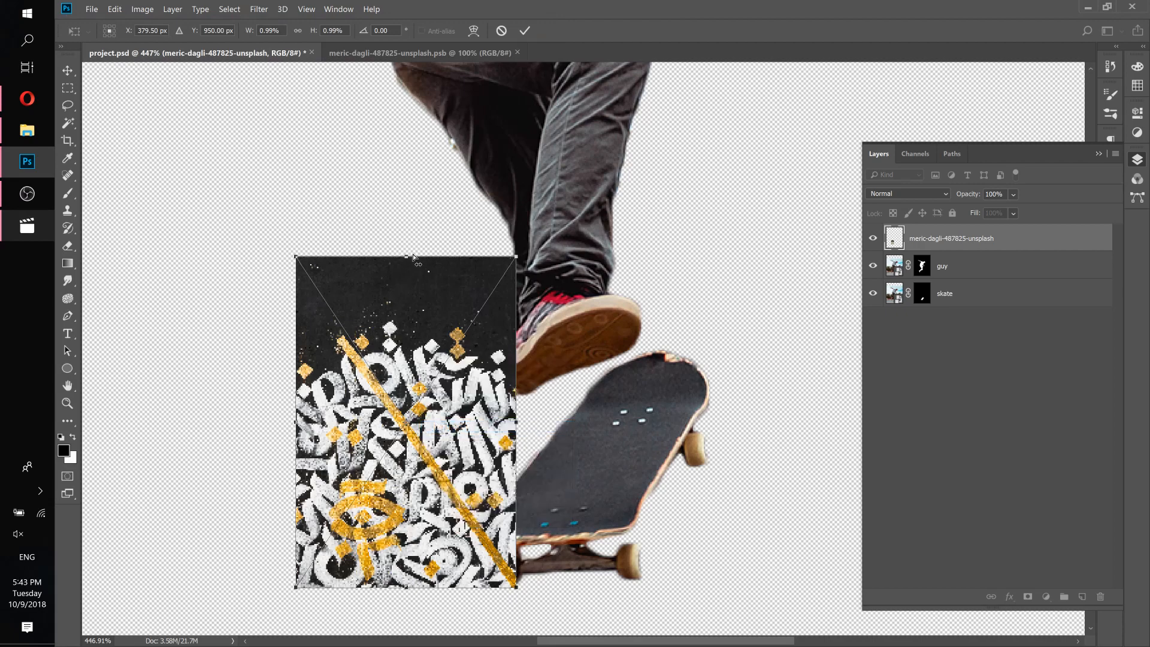
drag(406, 262, 596, 348)
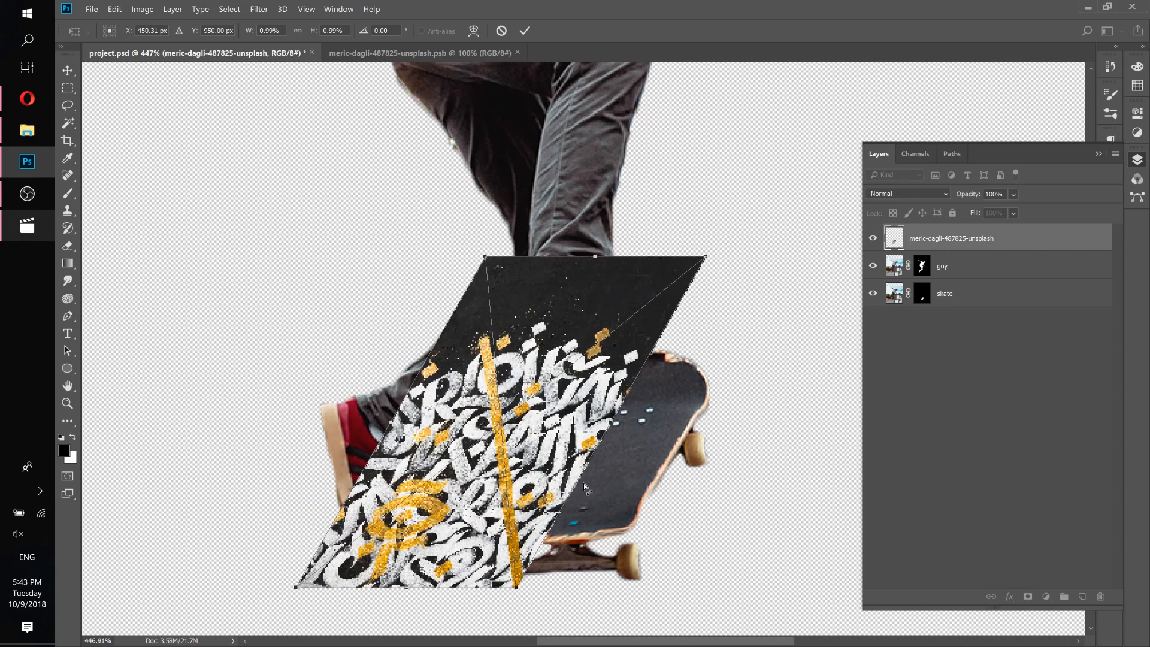
drag(562, 411, 683, 399)
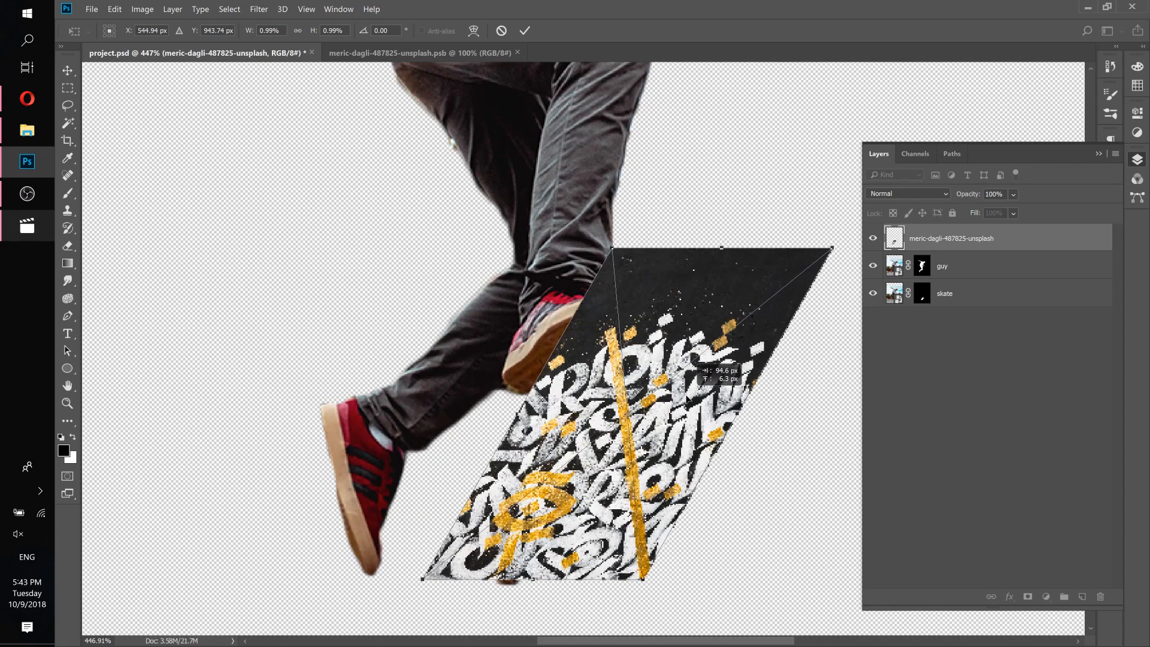
click(524, 30)
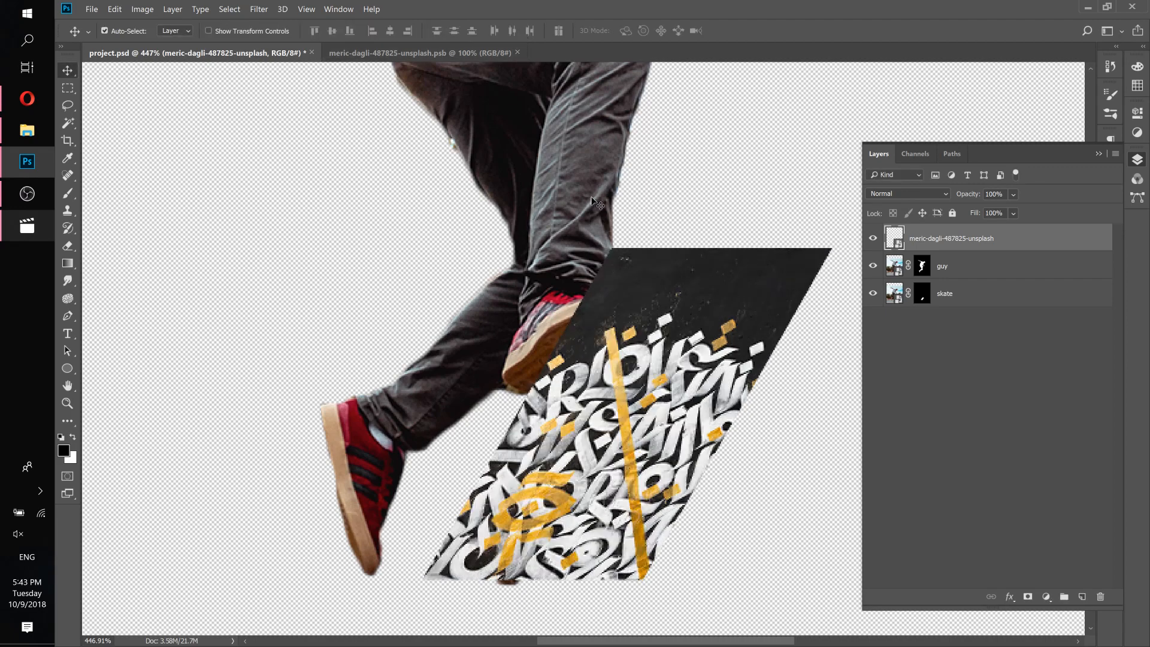
click(874, 239)
click(874, 239)
Search freepik for graffiti photos and browse the results.
click(31, 99)
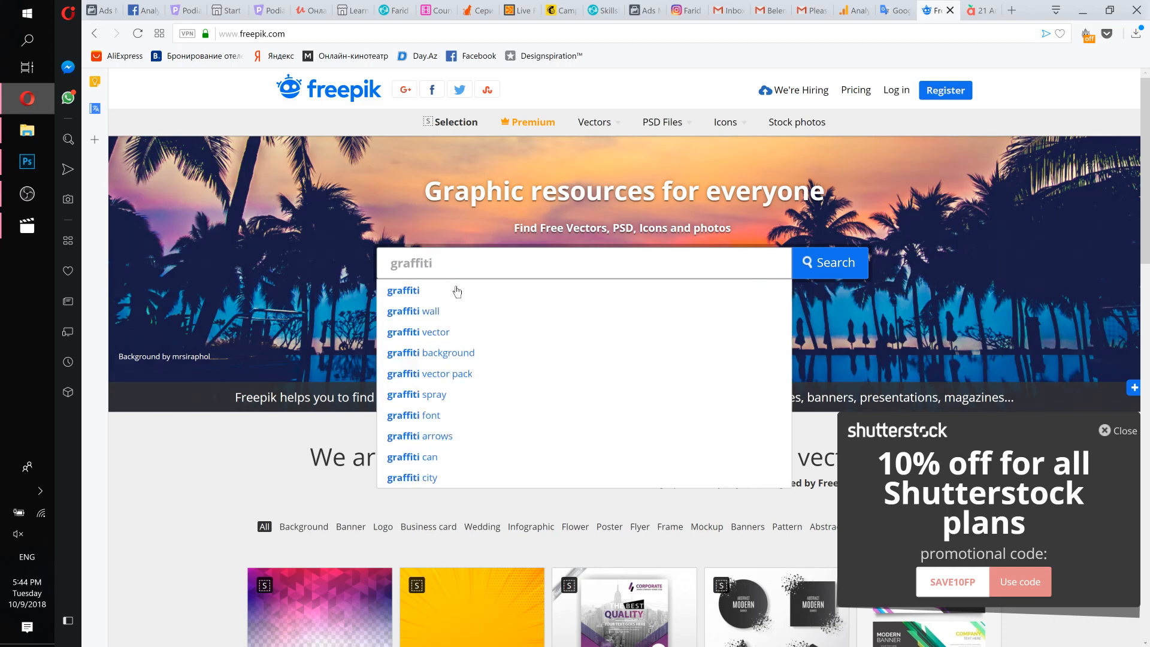
click(455, 290)
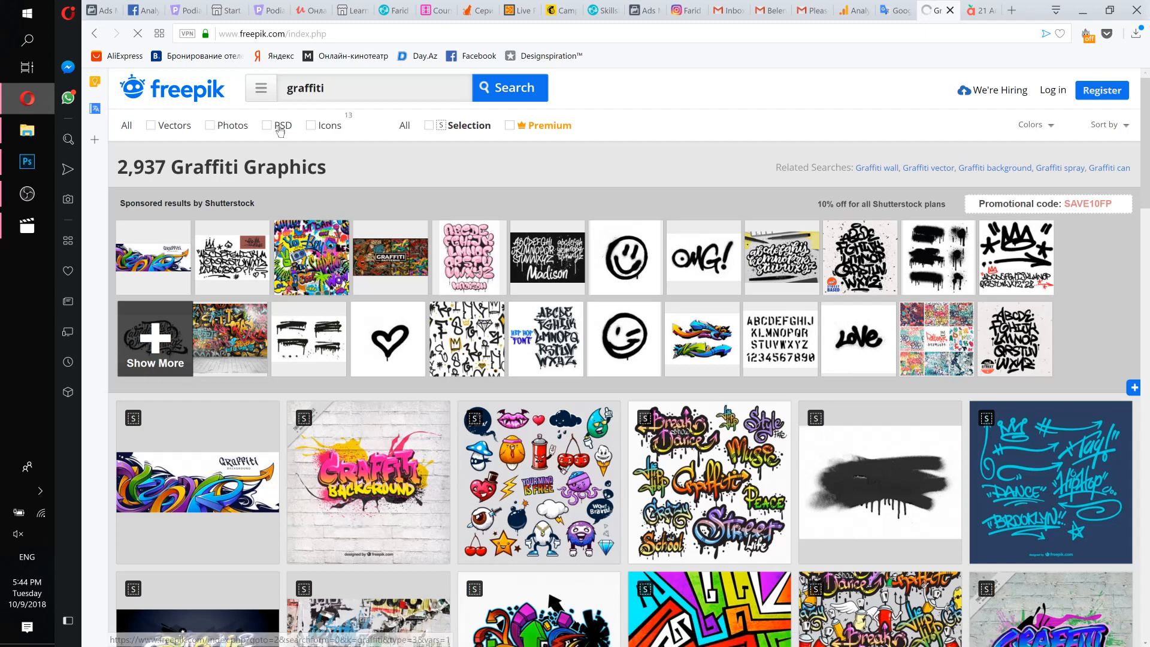
click(209, 126)
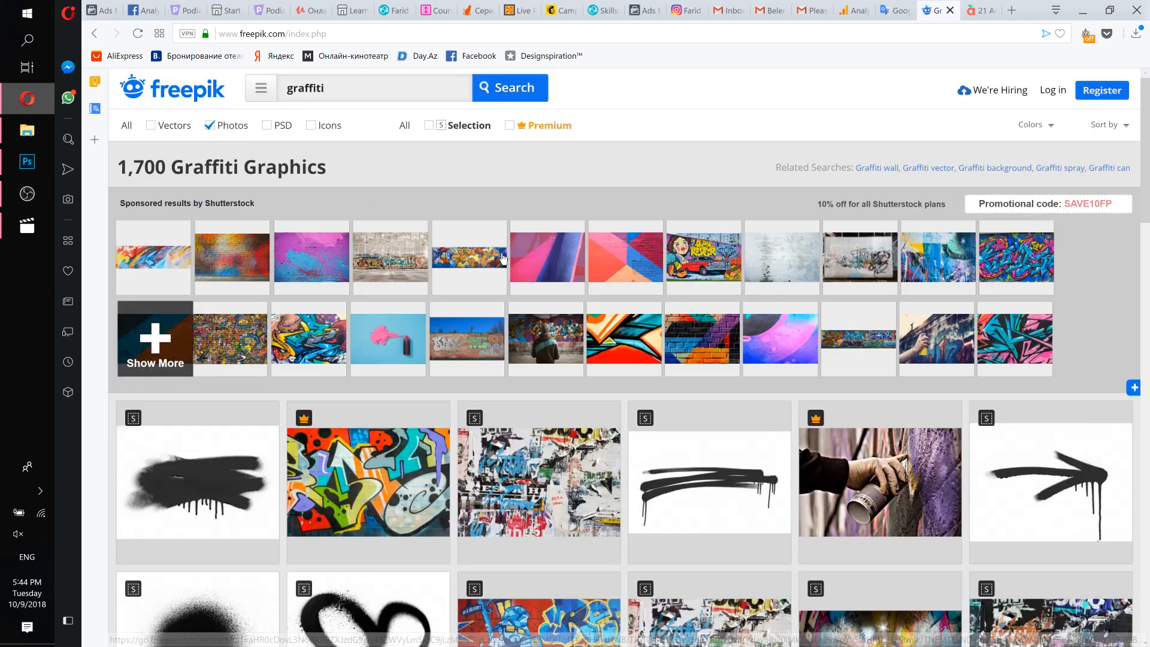
scroll(527, 273, down, 3)
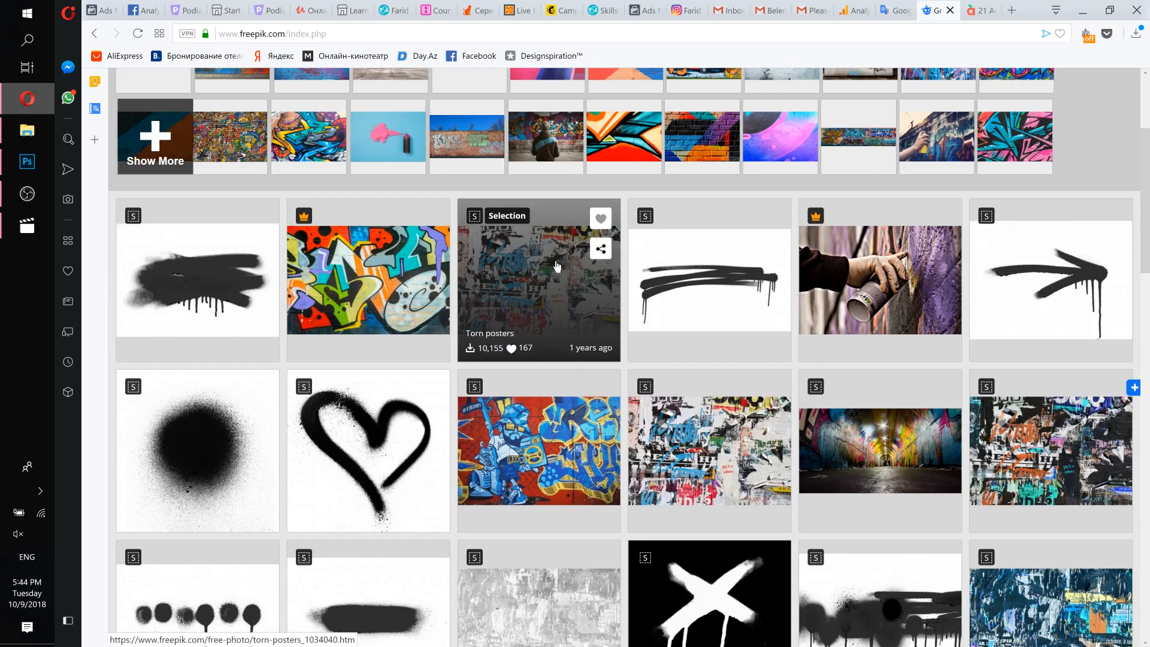
scroll(545, 246, down, 2)
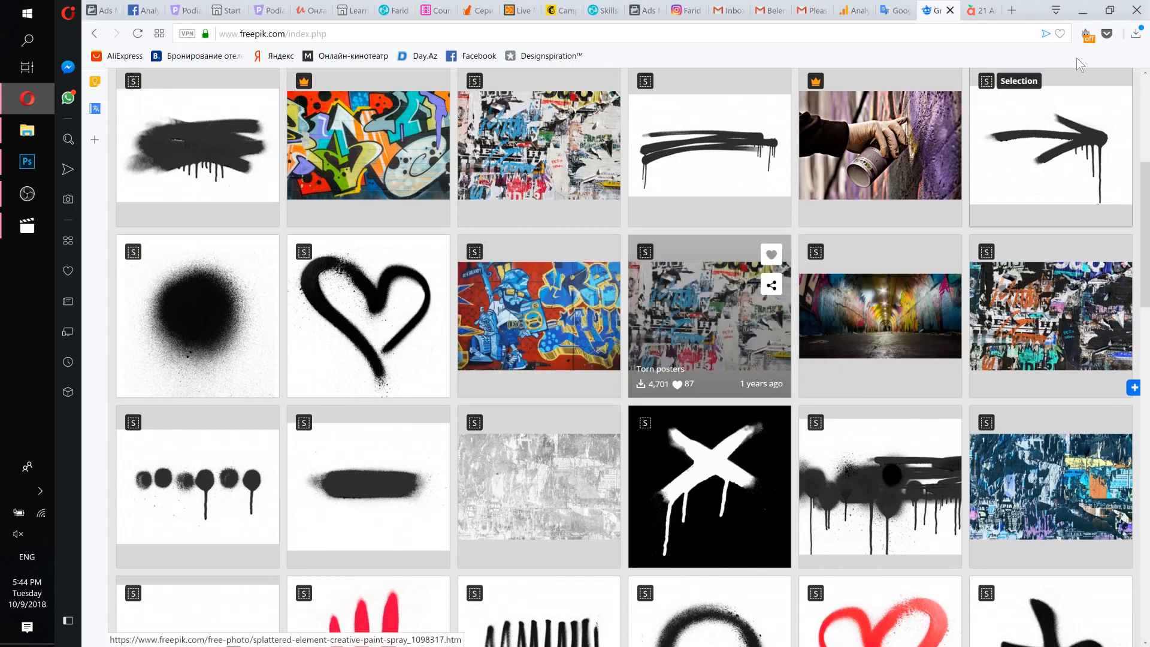
click(1082, 13)
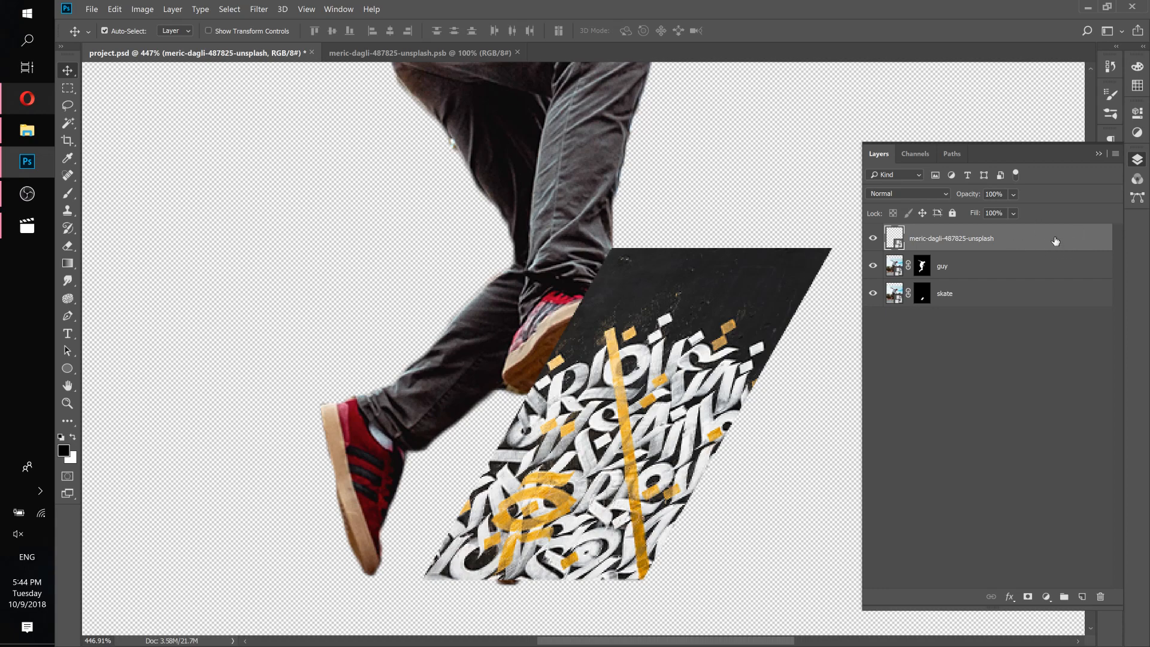
Move the pattern layer below the guy layer and clip it to the skate layer.
drag(1055, 241, 1045, 276)
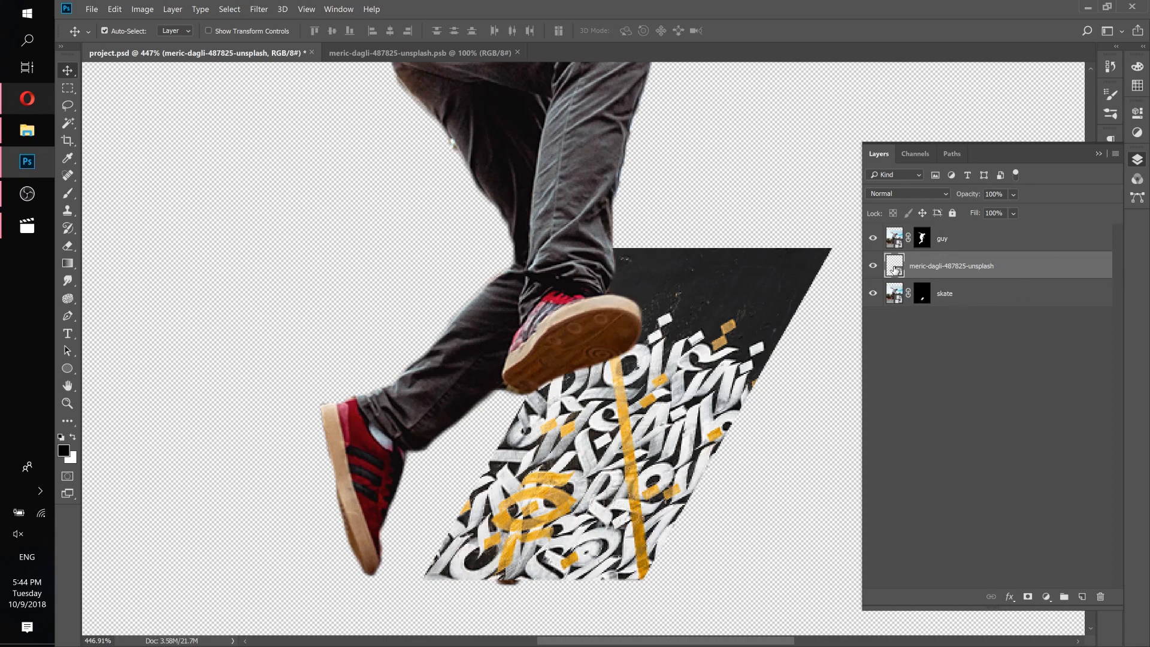
right_click(1042, 268)
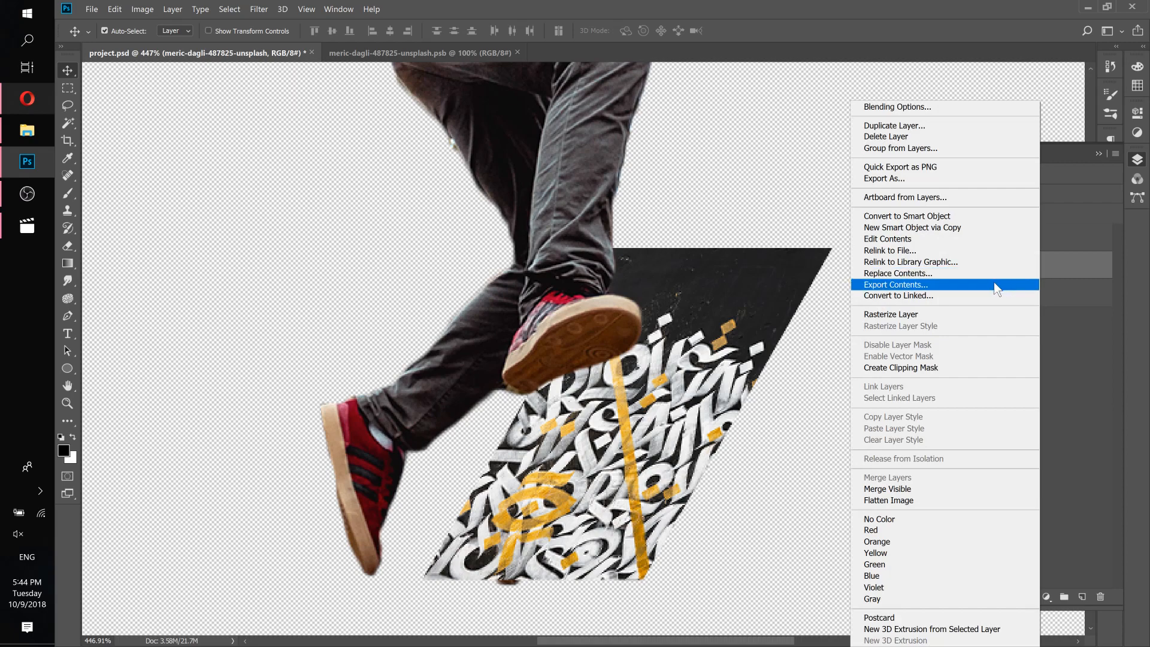
click(928, 368)
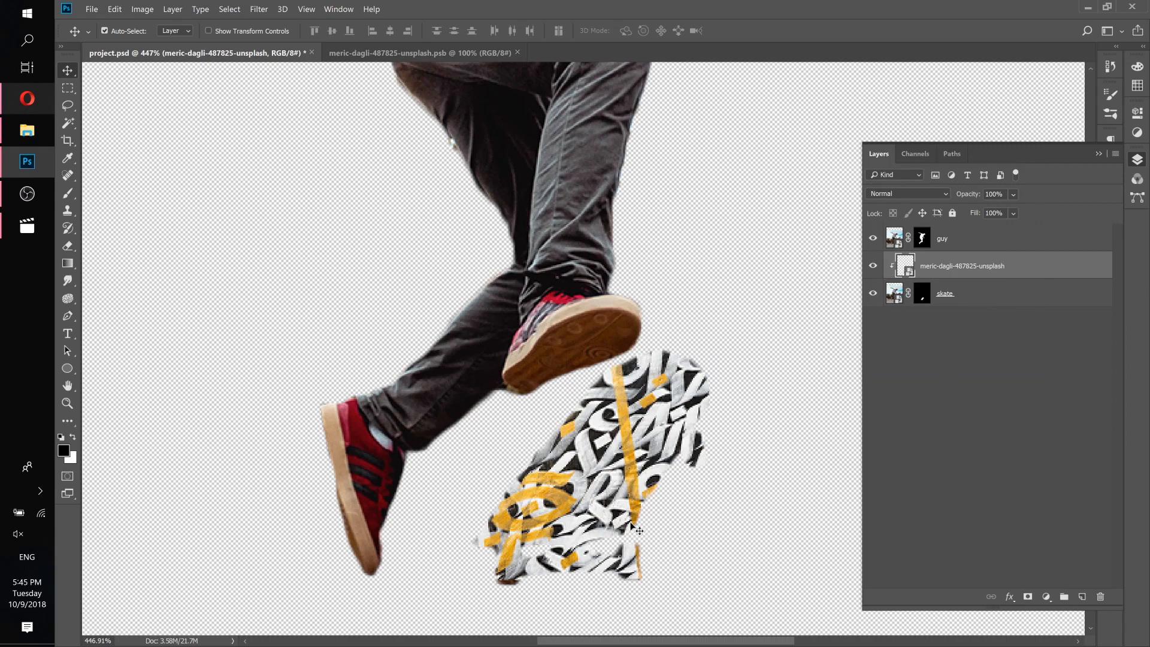
Reposition the clipped pattern to cover the skateboard deck.
drag(619, 508, 620, 440)
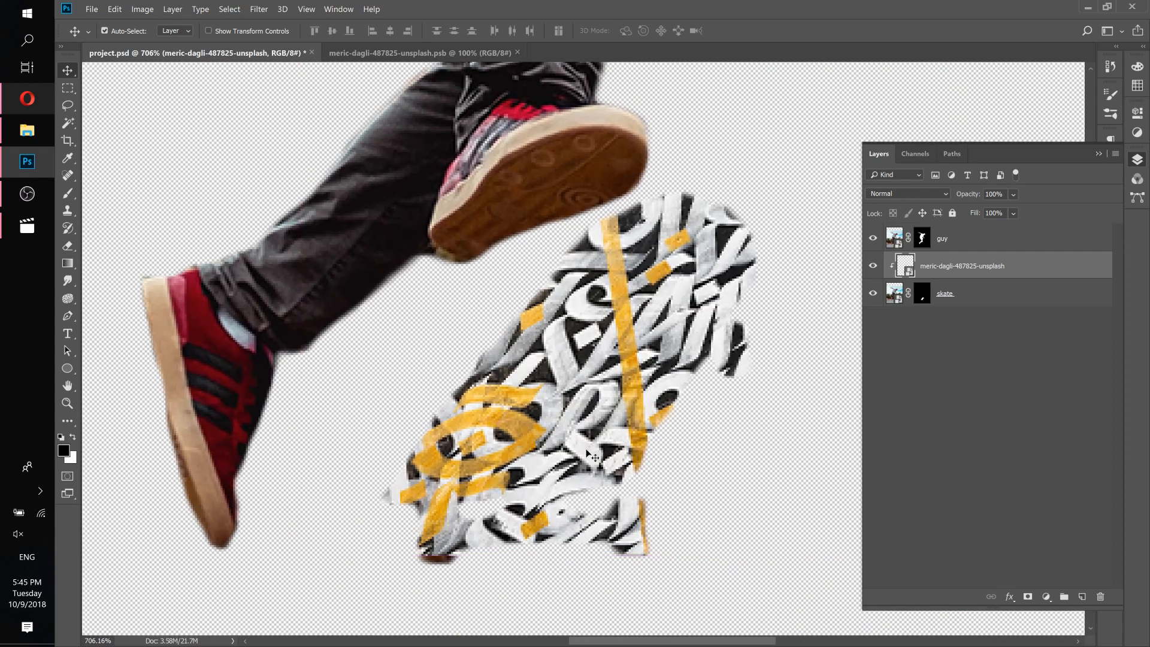
click(872, 266)
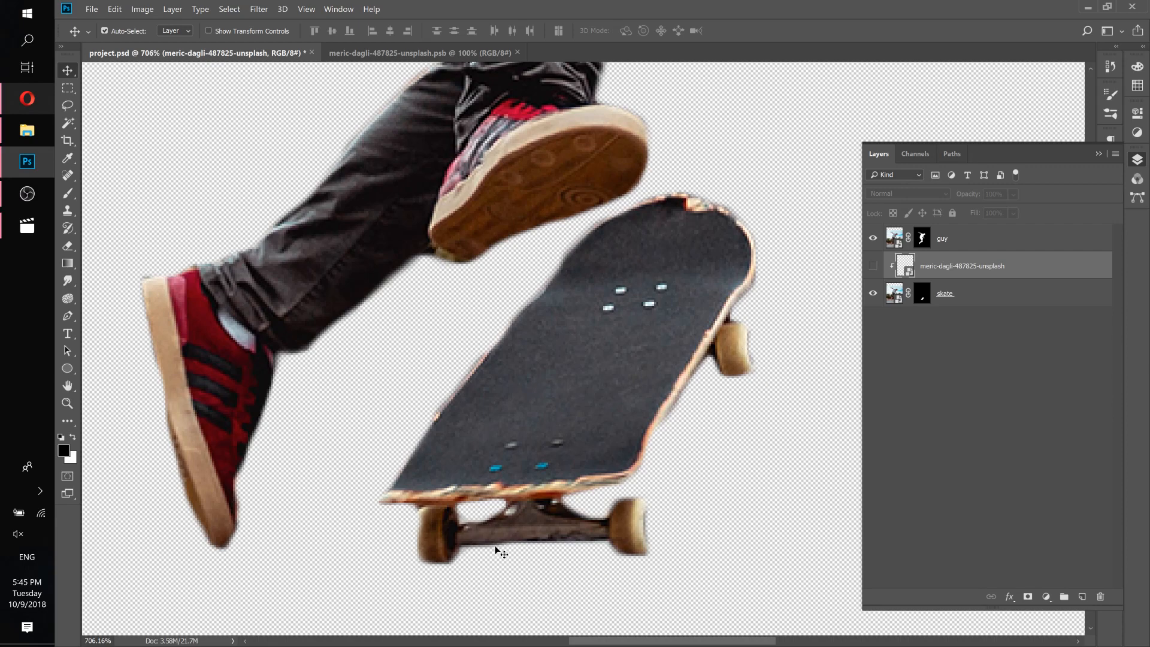
click(874, 267)
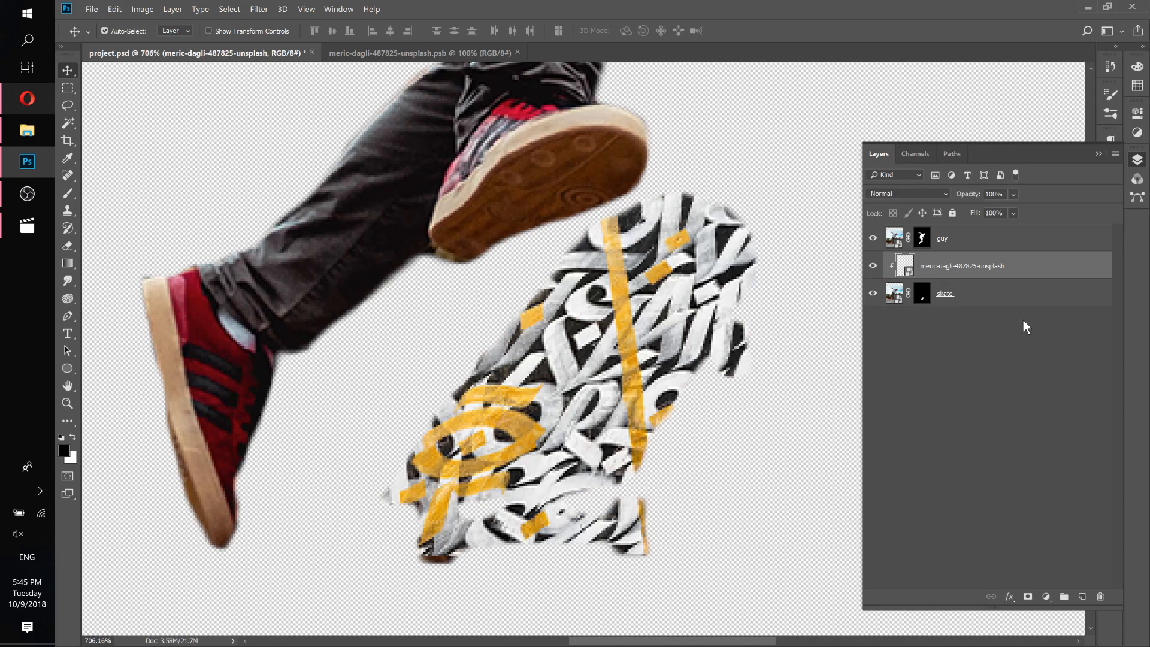
Add a layer mask to the pattern layer, select the Brush tool, and set the layer opacity to 53%.
click(1028, 597)
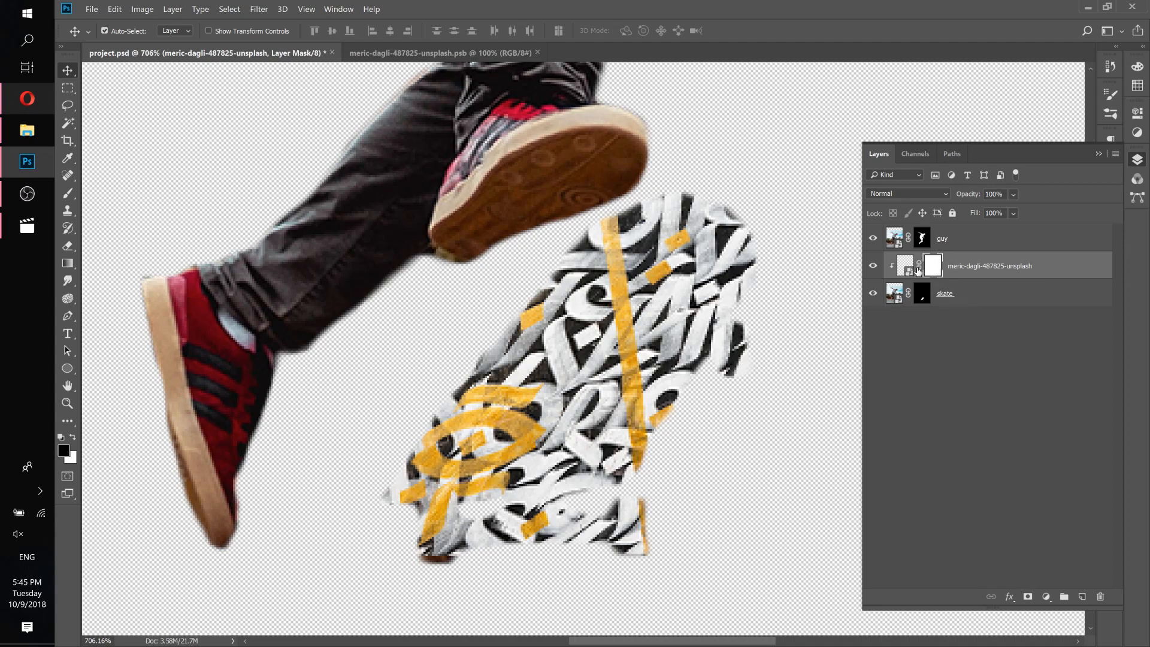
click(69, 196)
click(131, 194)
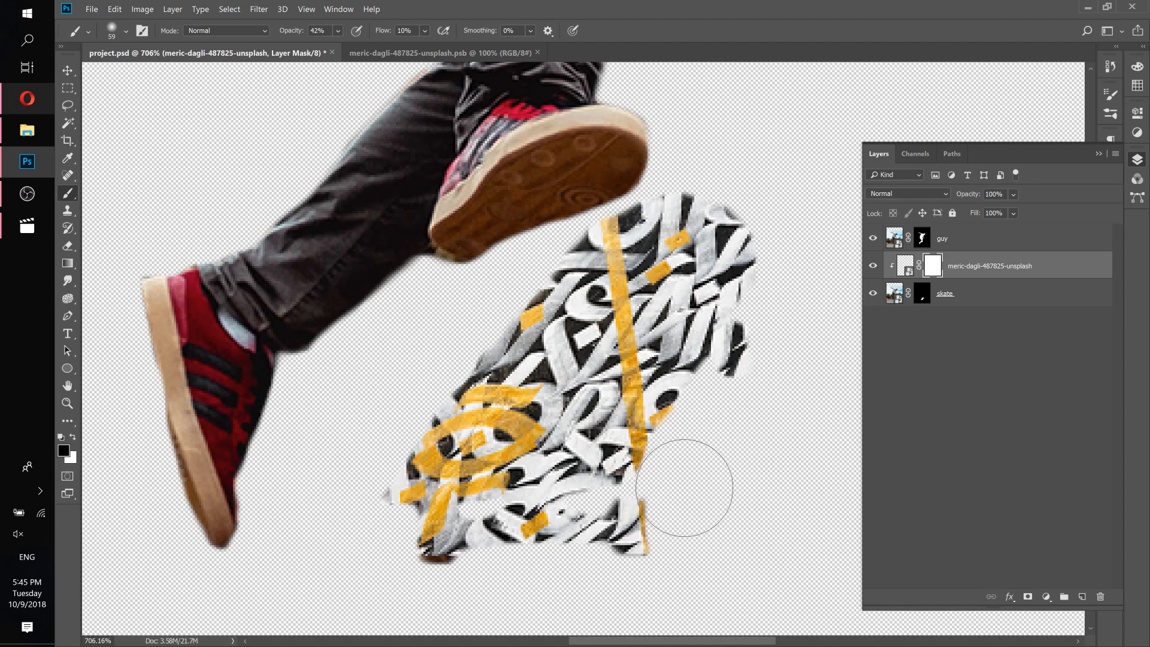
click(1013, 196)
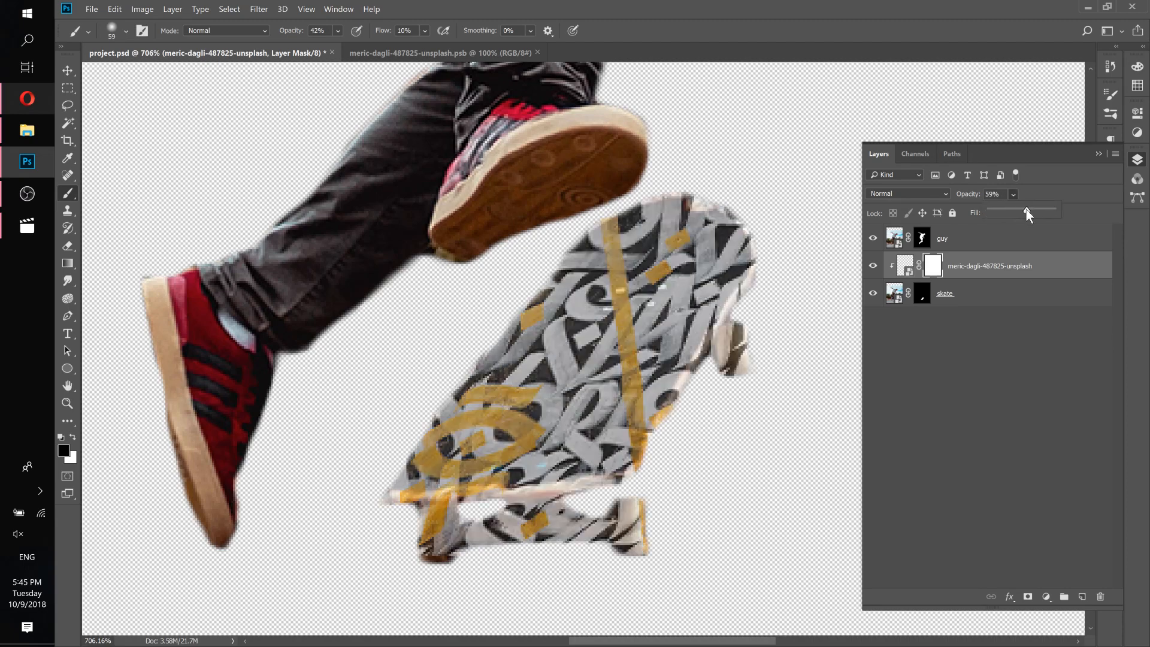
drag(1026, 211, 1023, 211)
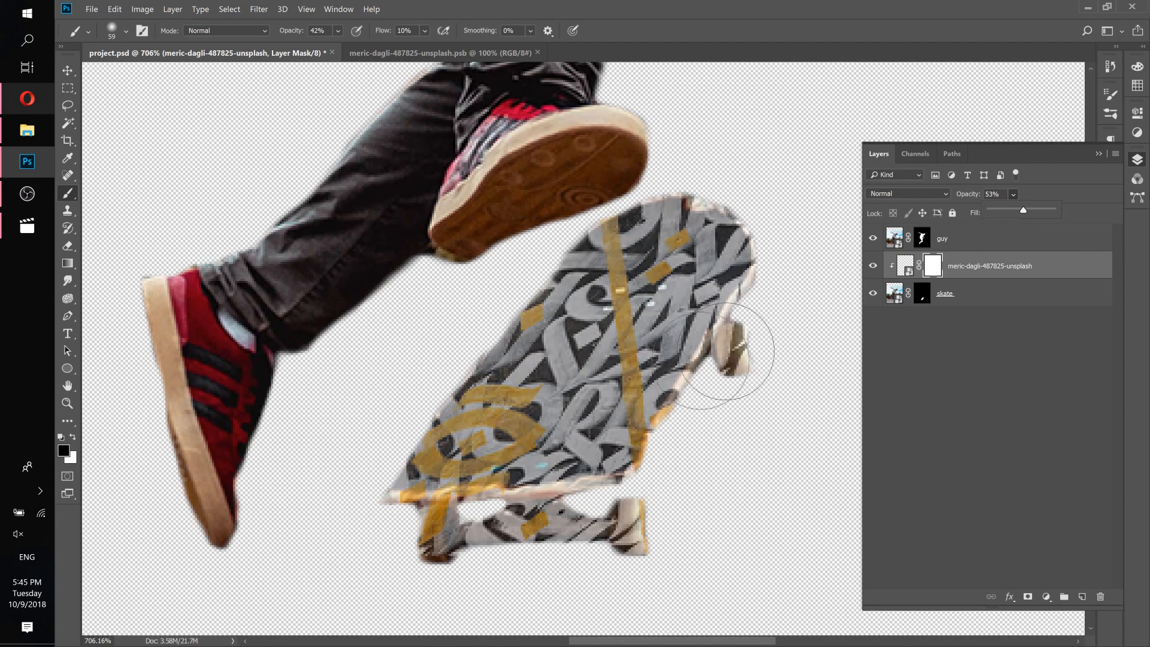
Set the brush opacity and flow to 100%.
scroll(680, 410, up, 4)
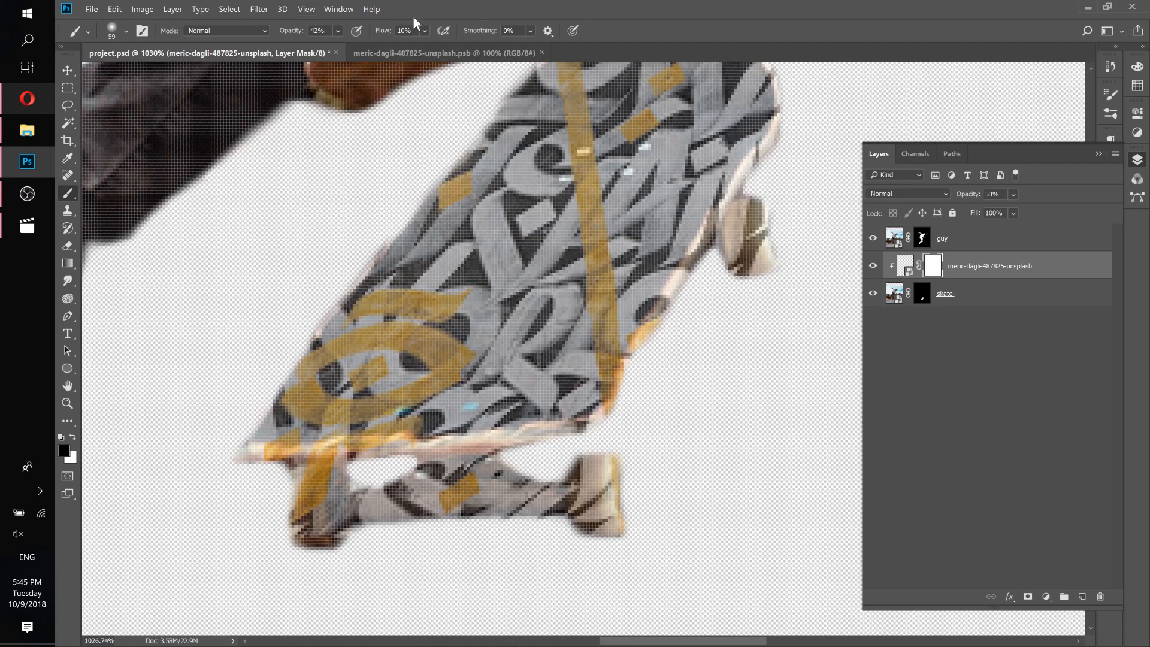
click(339, 32)
drag(369, 47, 523, 55)
click(424, 30)
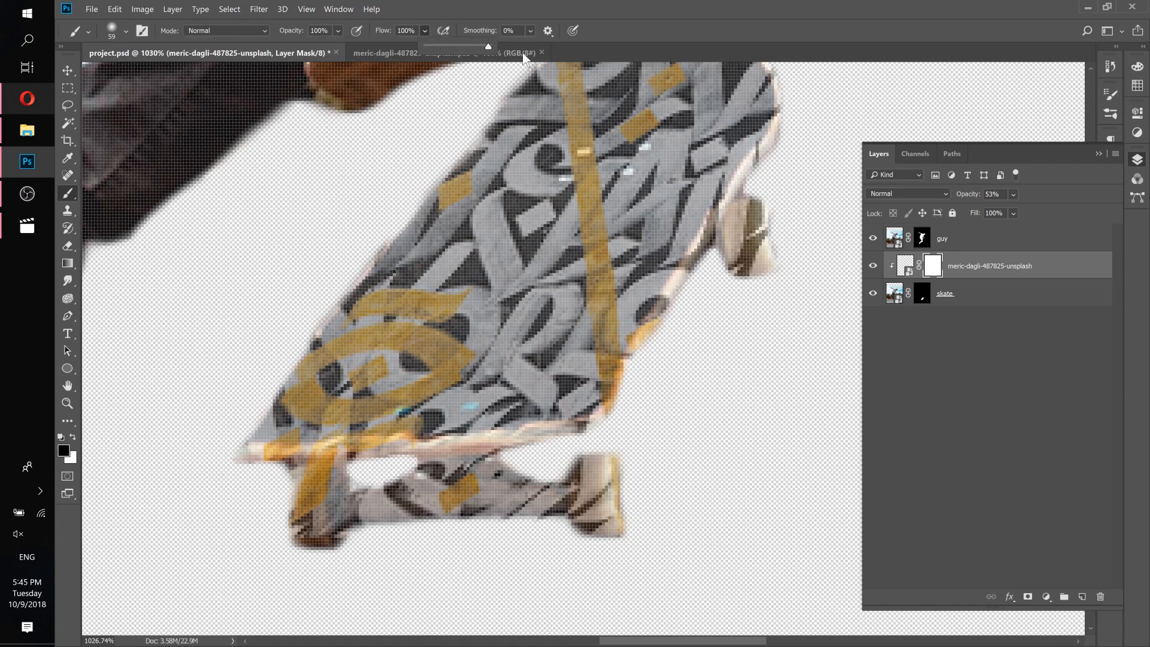
click(126, 32)
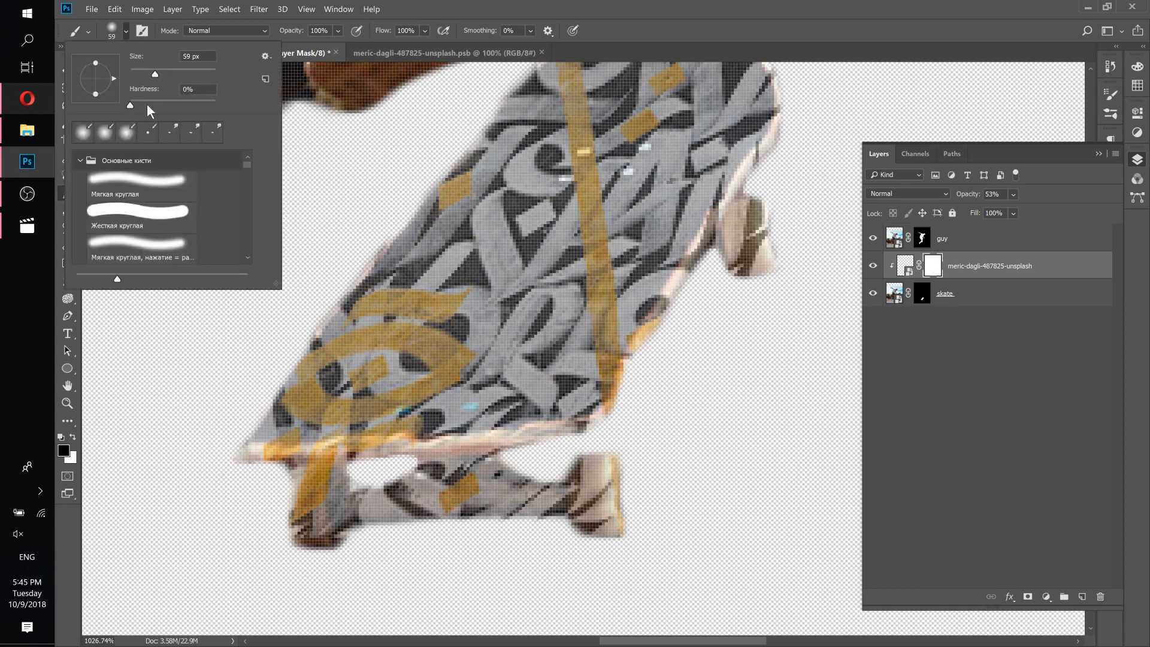
click(424, 5)
Paint black on the mask to hide the pattern over the trucks and wheels.
mouse_move(685, 531)
mouse_down()
mouse_move(493, 566)
mouse_move(285, 540)
mouse_move(388, 563)
mouse_move(539, 523)
mouse_up()
mouse_move(552, 522)
mouse_down()
mouse_move(375, 557)
mouse_move(246, 551)
mouse_move(235, 538)
mouse_up()
Shrink the brush to 10 px and paint black on the mask along the deck's lower edge above the trucks.
key(bracketleft)
key(bracketleft)
key(bracketleft)
key(bracketleft)
key(bracketleft)
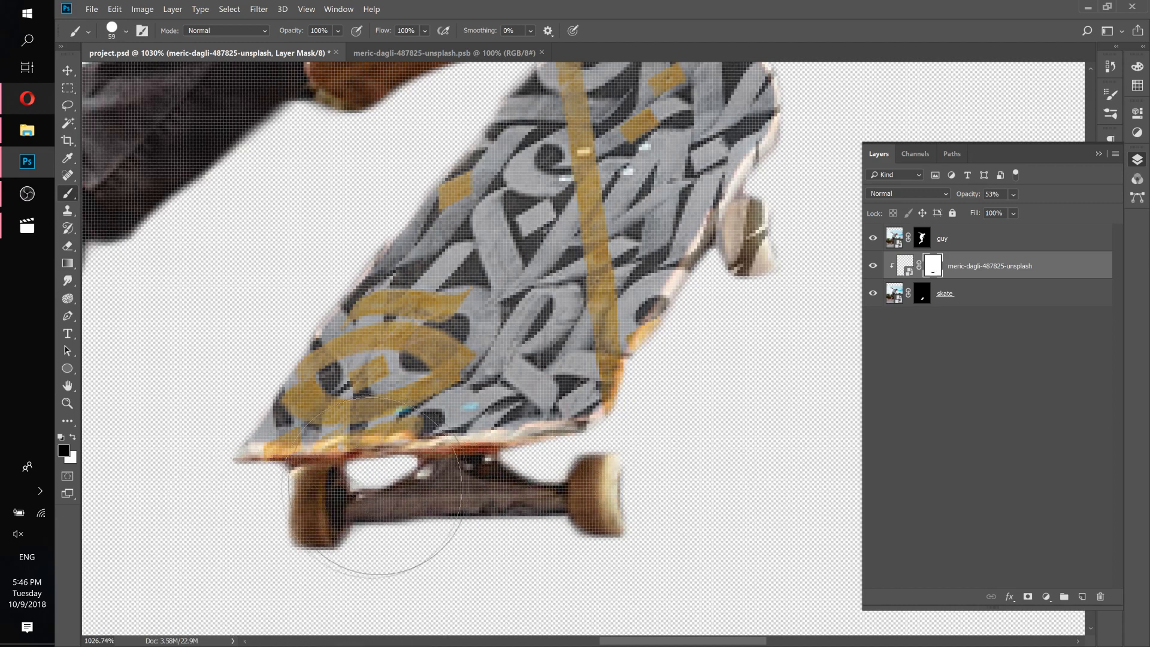
key(bracketleft)
key(bracketleft)
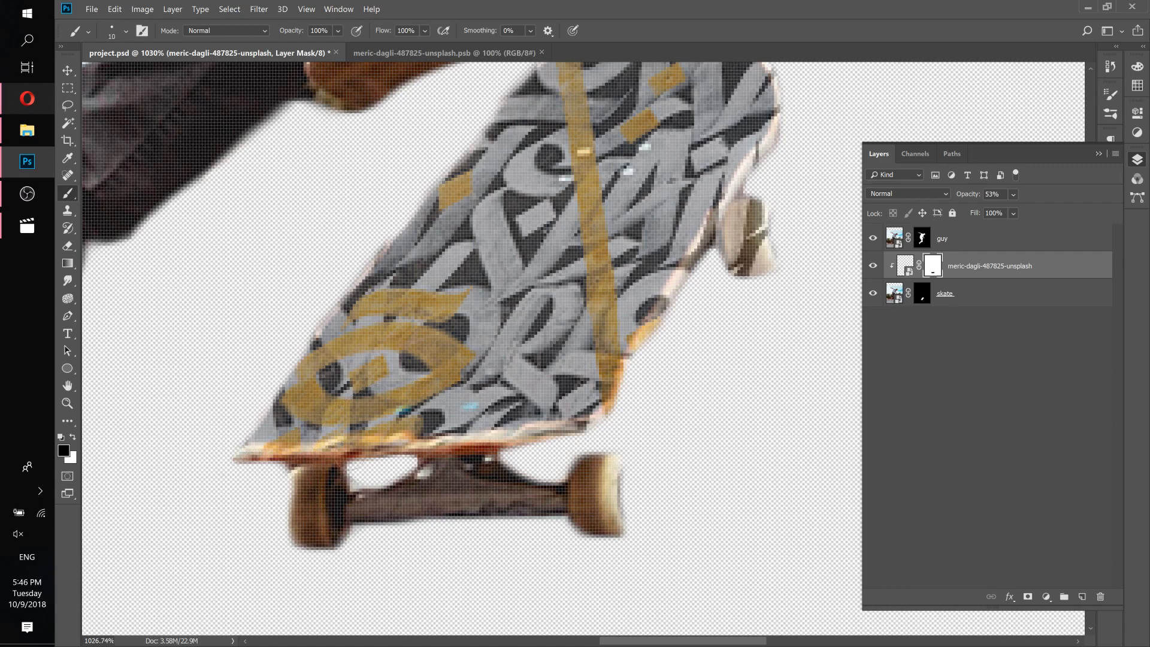
mouse_move(366, 460)
mouse_down()
mouse_move(452, 460)
mouse_move(544, 441)
mouse_move(599, 427)
mouse_move(633, 401)
mouse_up()
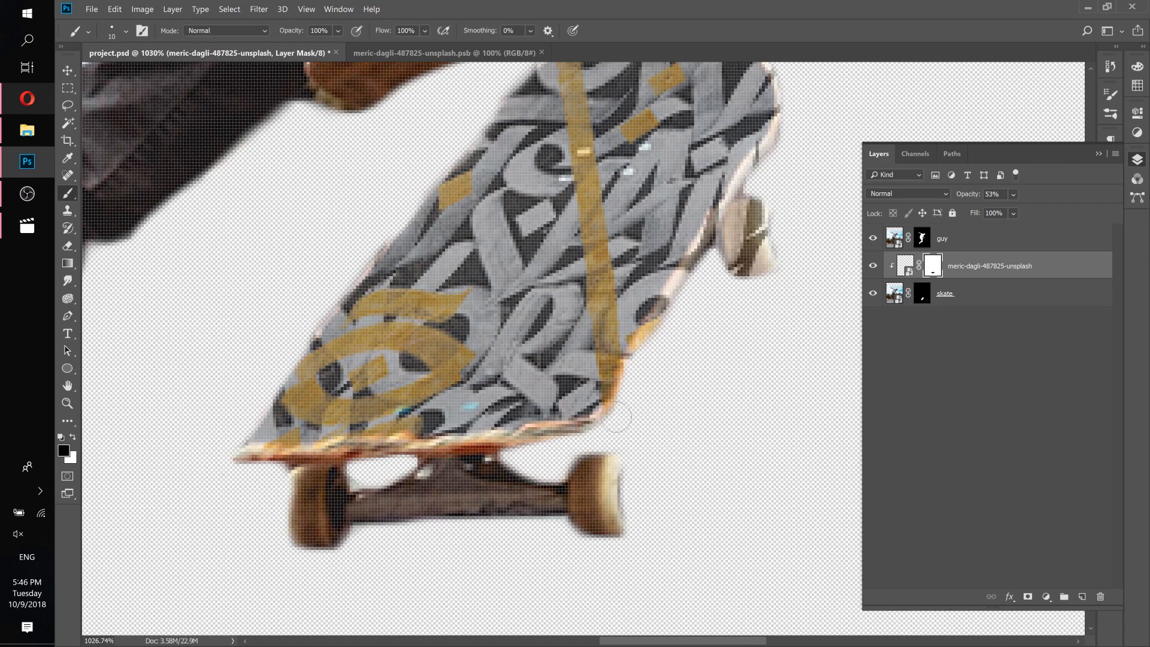
mouse_move(655, 359)
mouse_down()
mouse_move(684, 305)
mouse_move(636, 370)
mouse_move(669, 333)
mouse_move(722, 223)
mouse_move(767, 258)
mouse_move(758, 206)
mouse_move(754, 270)
mouse_move(751, 219)
mouse_move(757, 243)
mouse_move(604, 535)
mouse_move(603, 495)
mouse_move(640, 411)
mouse_move(619, 336)
mouse_up()
mouse_move(607, 425)
mouse_down()
mouse_move(553, 507)
mouse_move(524, 508)
mouse_move(658, 372)
mouse_up()
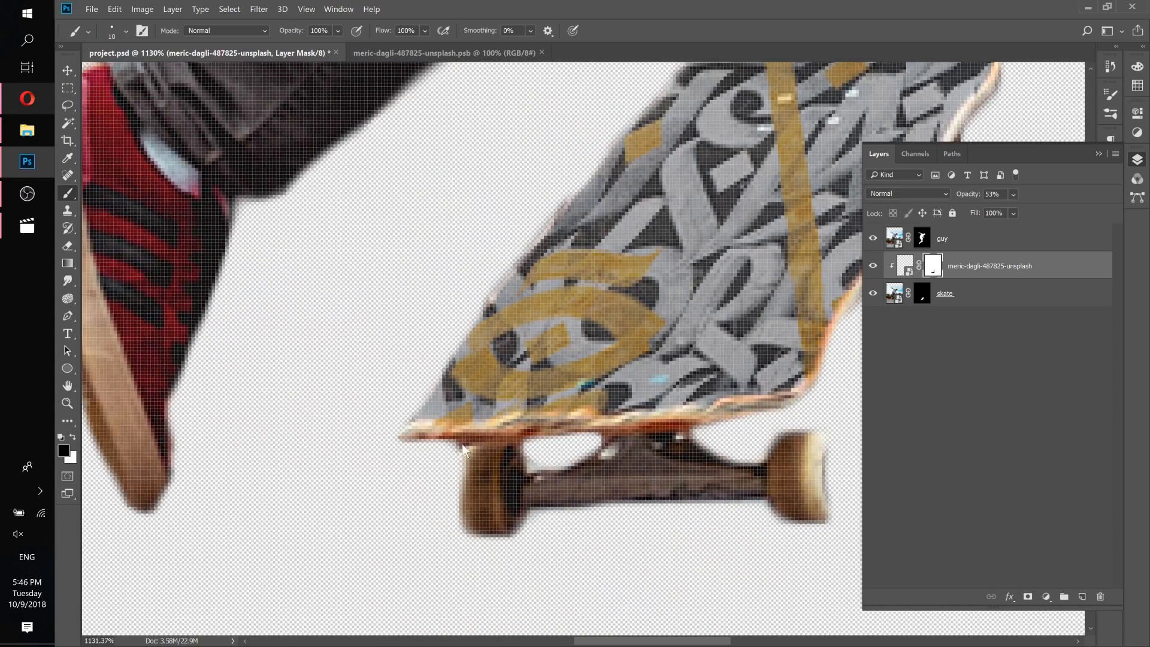
drag(631, 336, 603, 353)
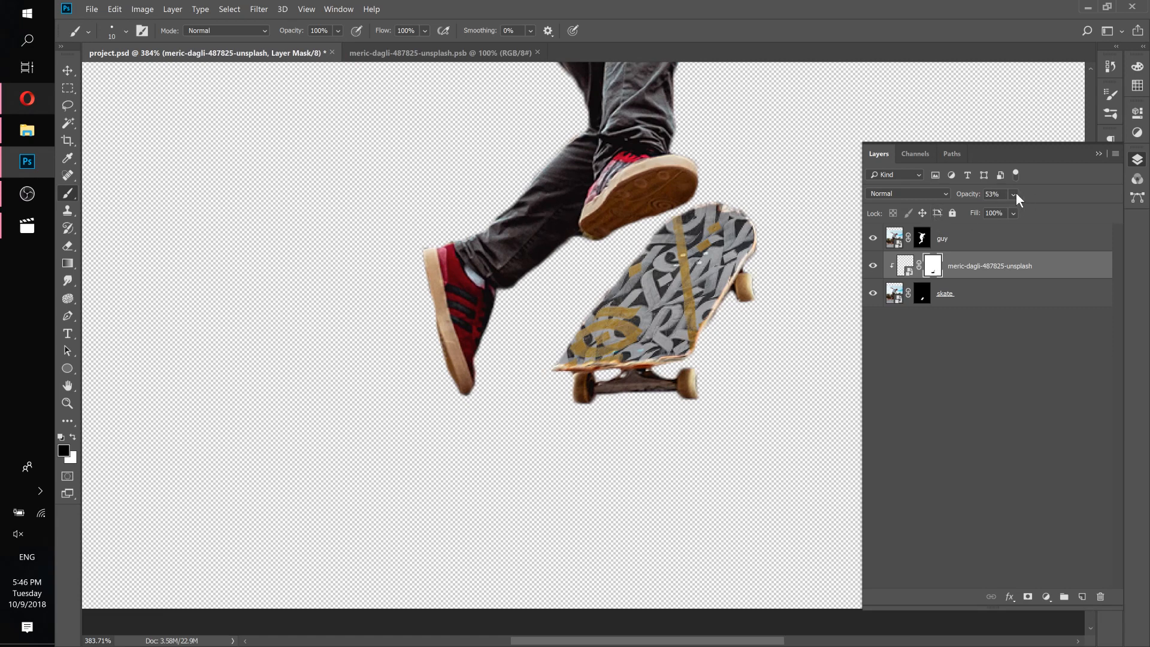
Set the pattern layer's opacity to 100%.
drag(1038, 210, 1084, 203)
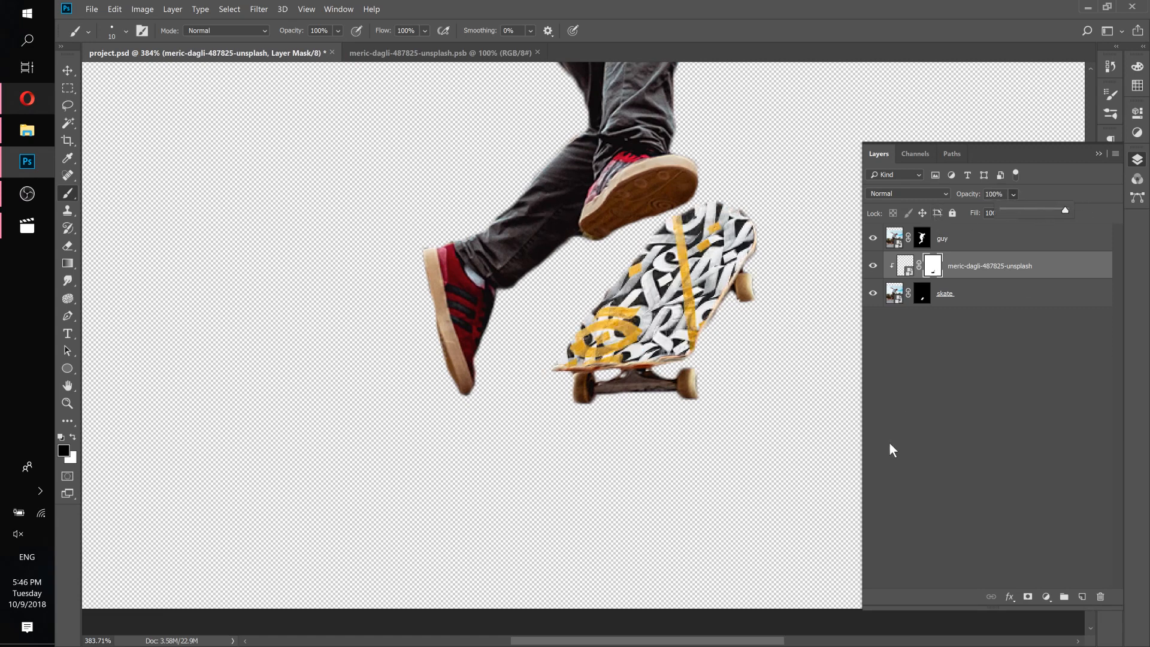
click(926, 442)
drag(758, 251, 655, 348)
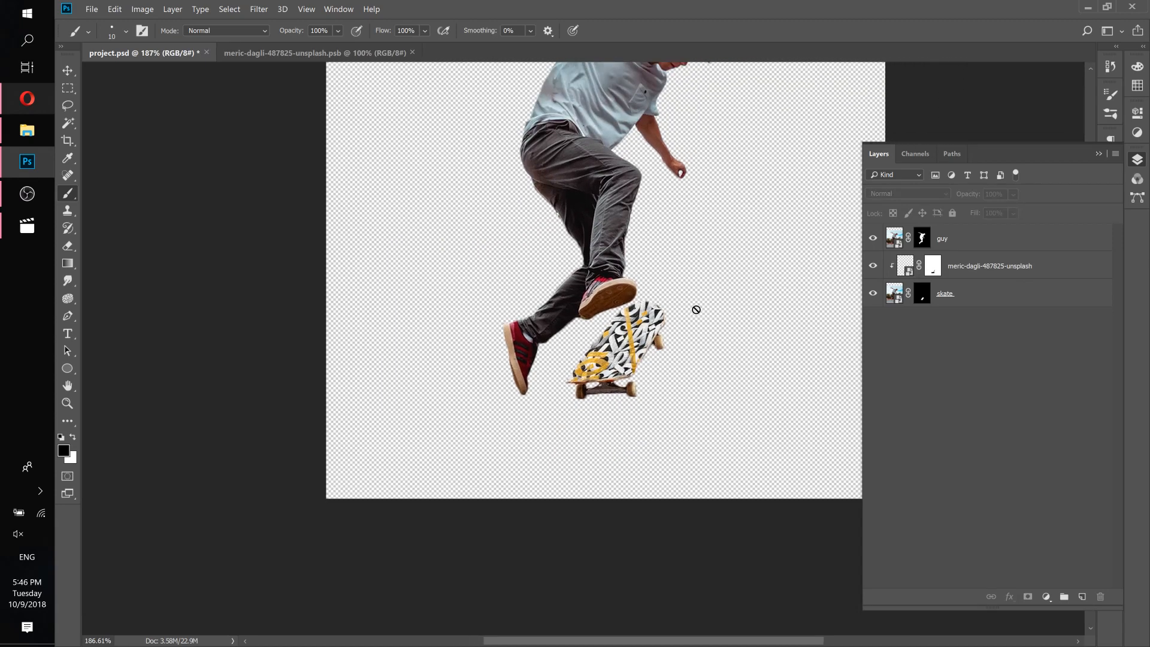
Compare the composite with the reference skateboard video in Movies & TV.
click(24, 229)
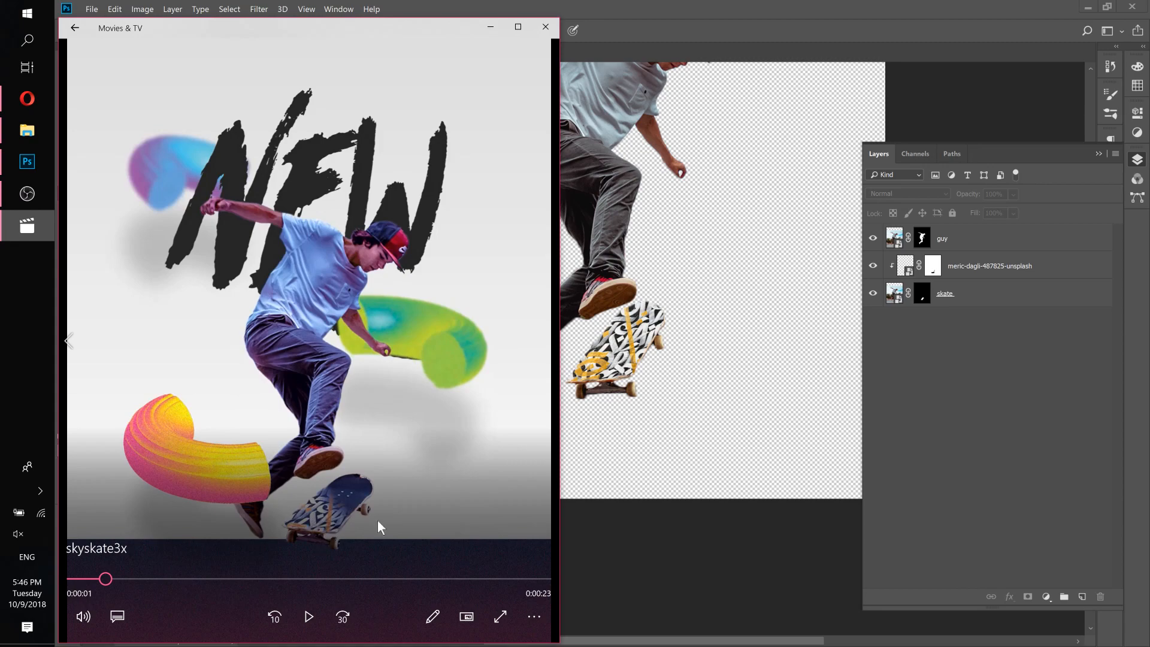
click(946, 402)
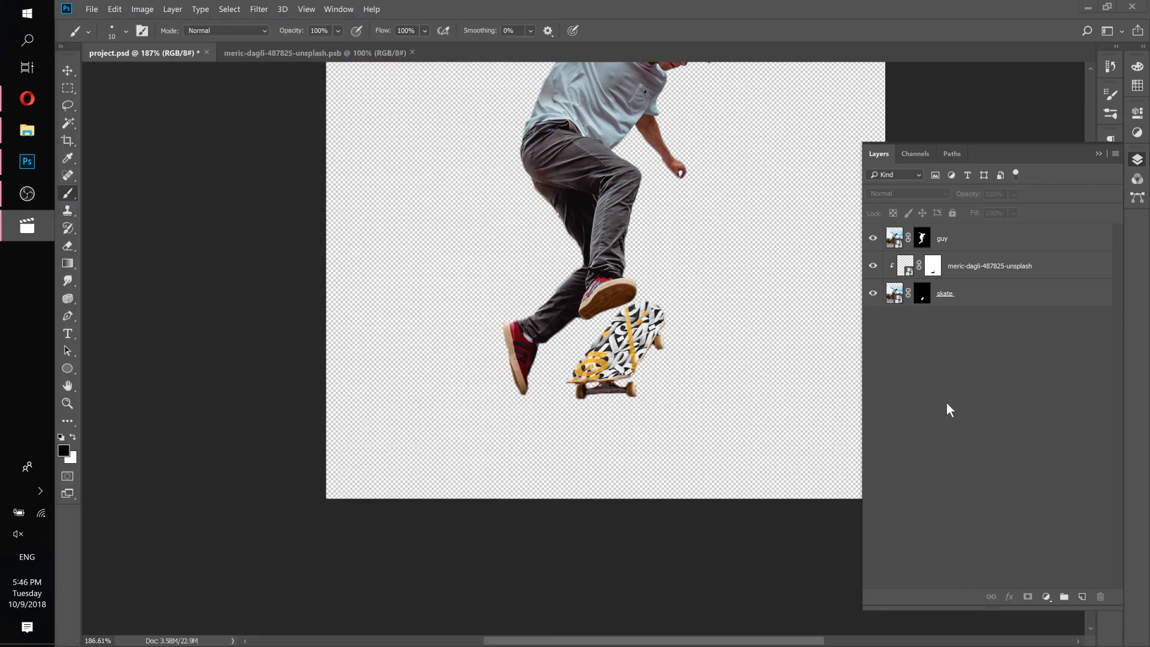
Select the pattern's layer mask with the Brush tool and set brush opacity to 40% and flow to 9%.
click(932, 268)
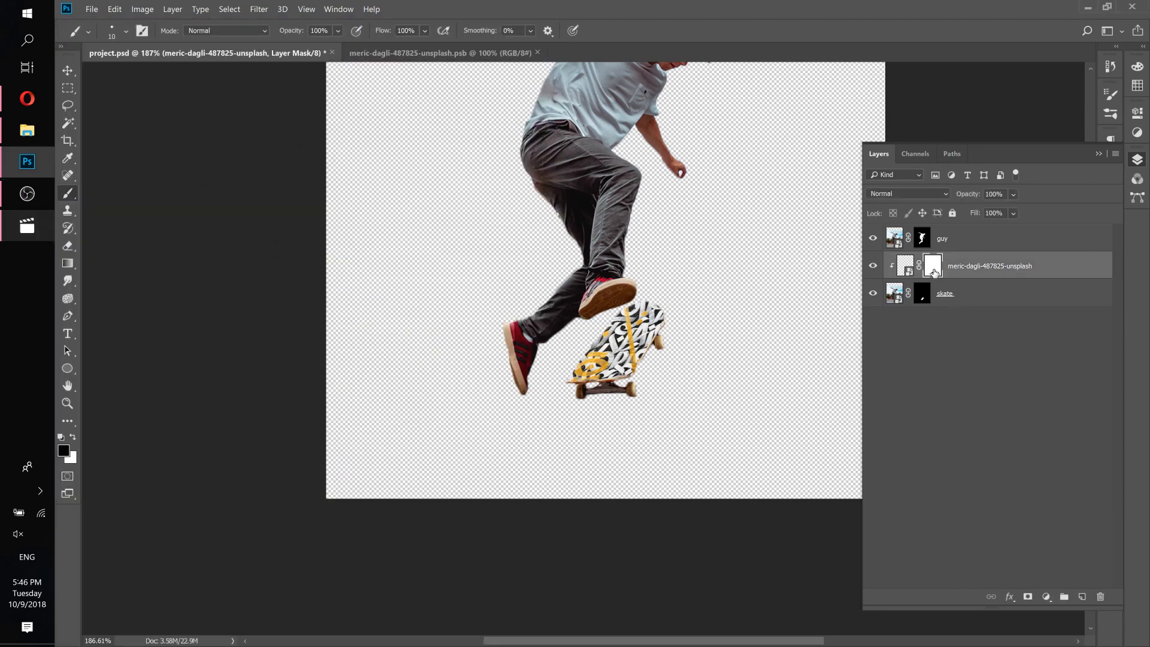
right_click(67, 194)
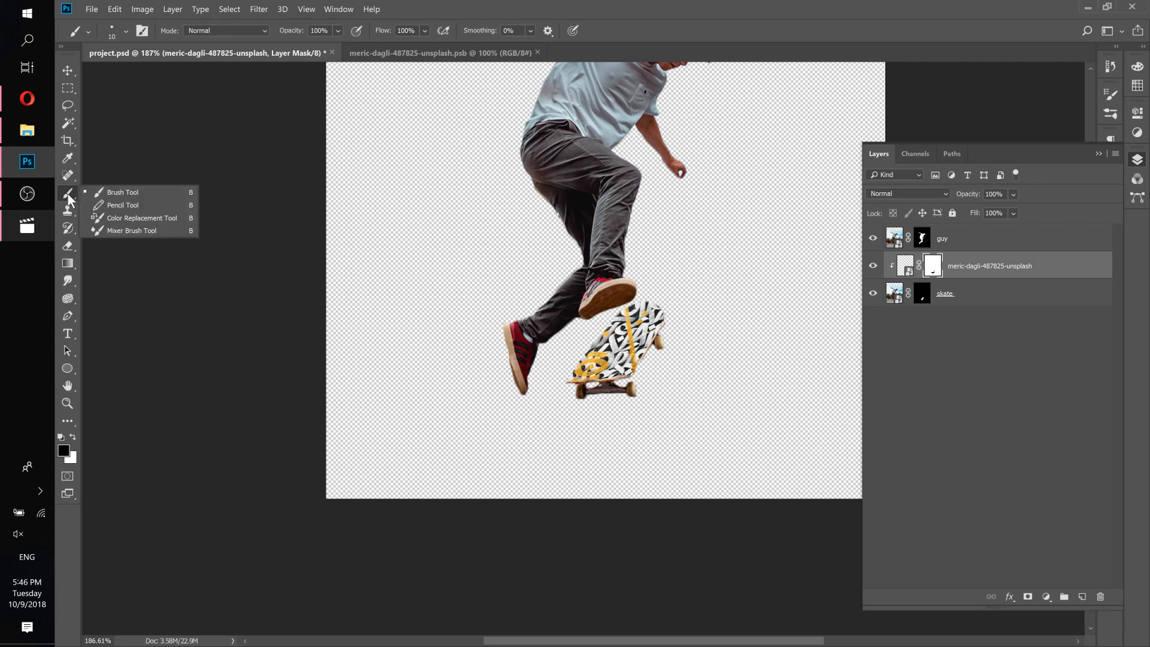
click(107, 188)
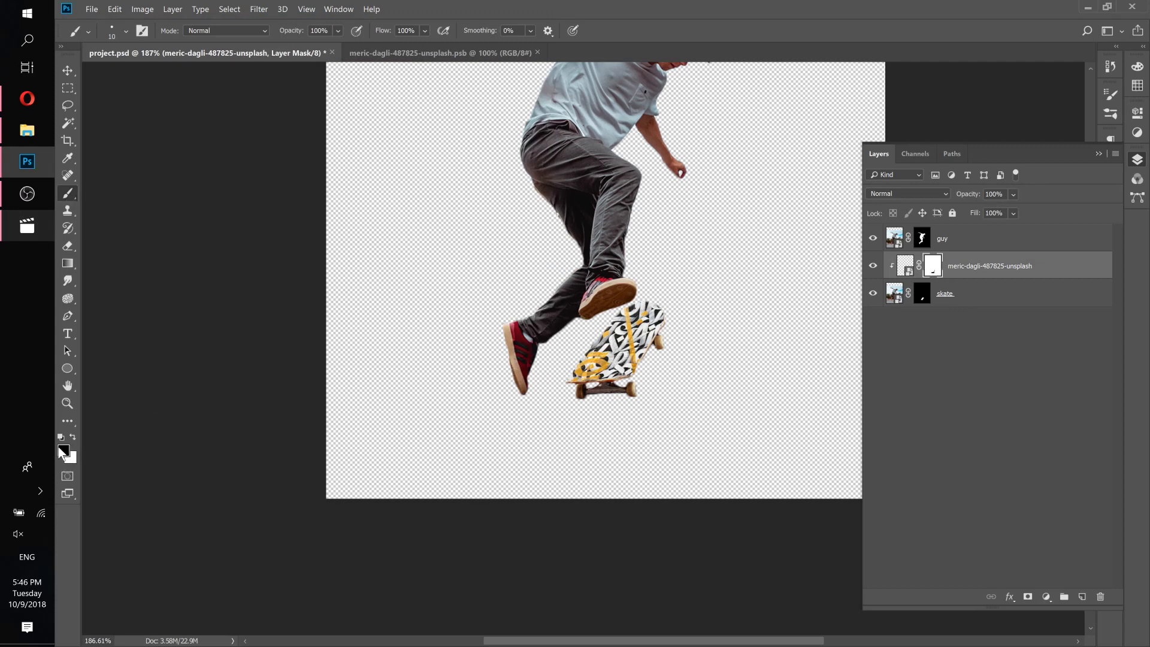
click(337, 31)
drag(336, 47, 339, 47)
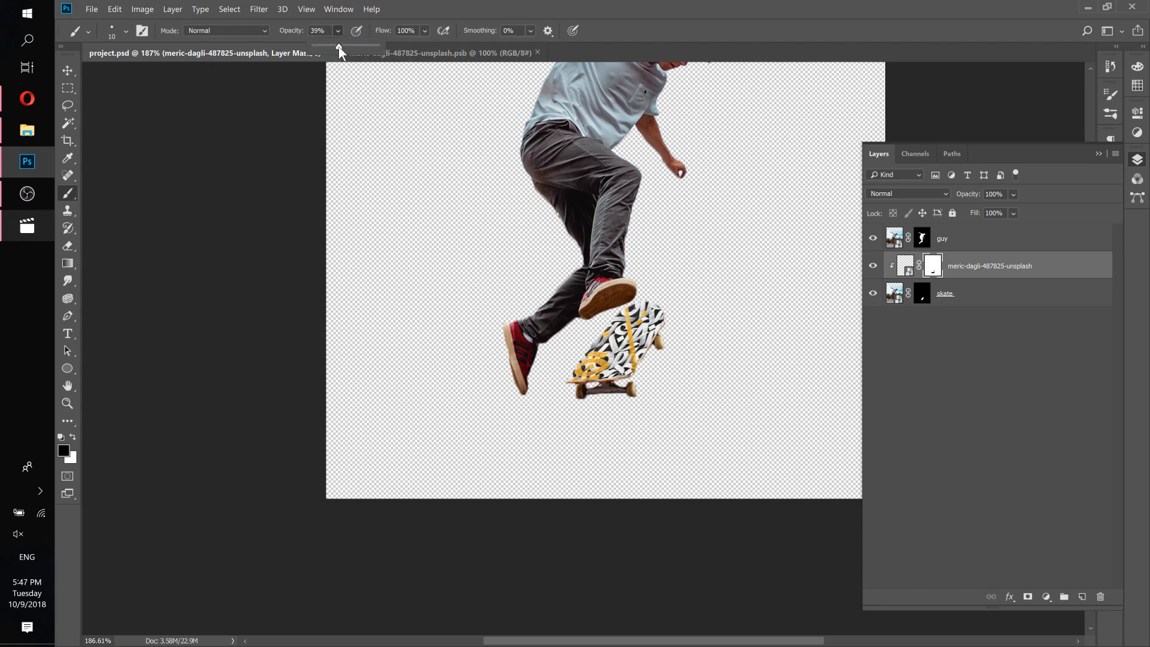
click(425, 31)
click(416, 48)
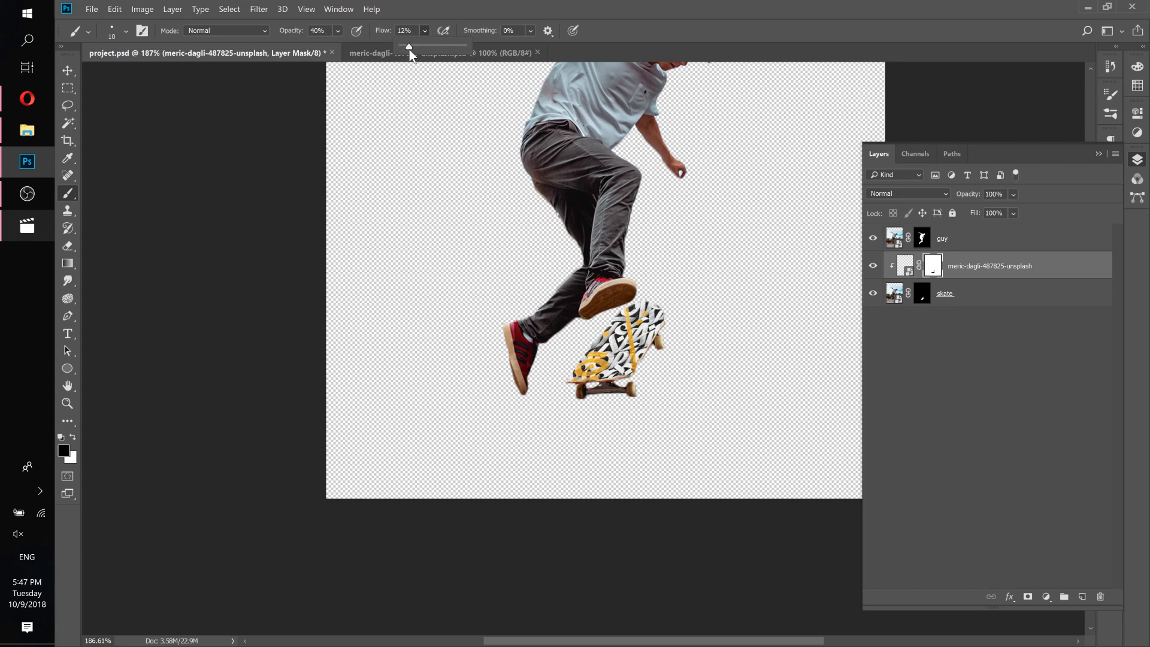
drag(408, 49, 407, 49)
click(126, 31)
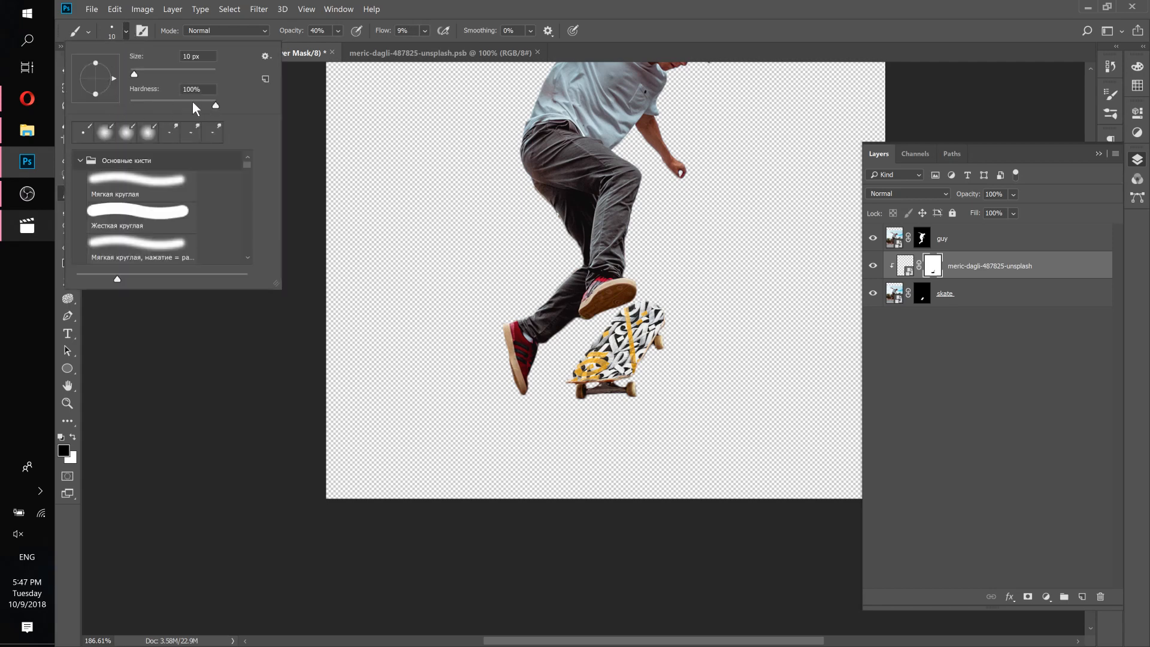
Enlarge the brush to 60 px and softly paint black over the deck's upper end to fade the pattern.
double_click(417, 9)
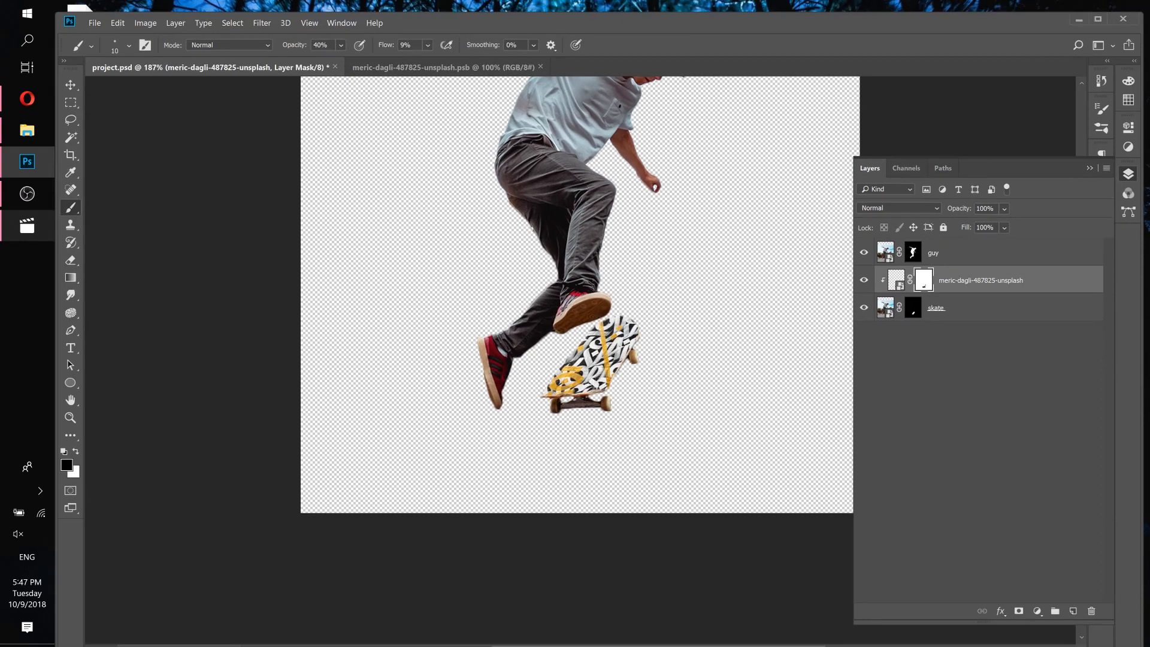
click(1097, 22)
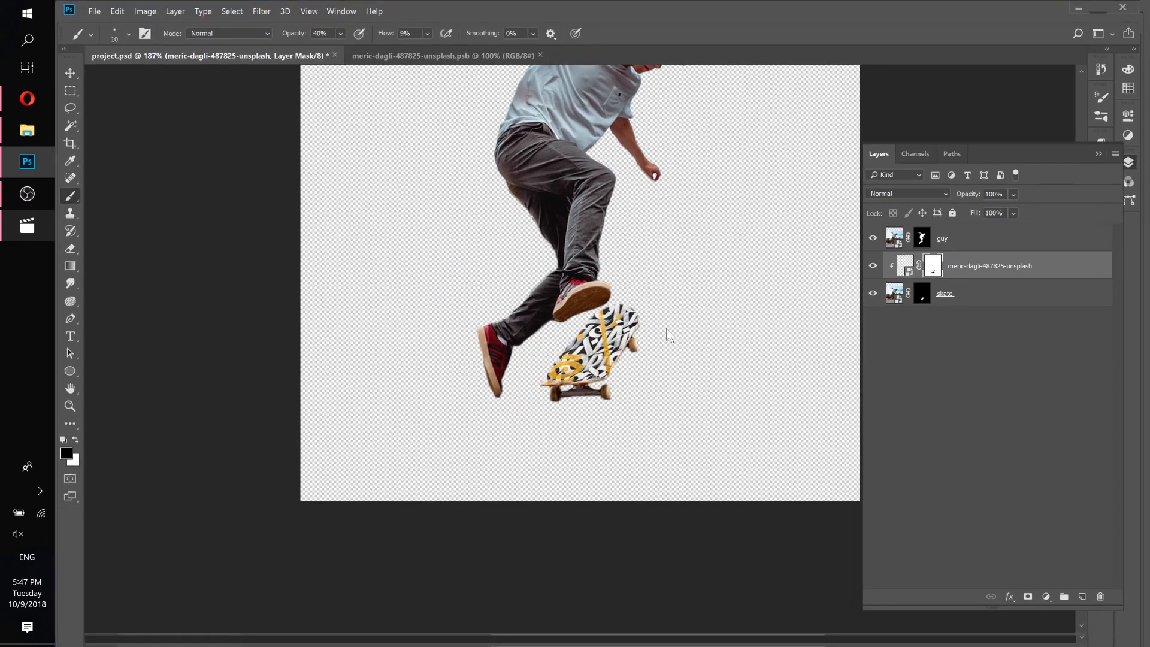
scroll(602, 348, up, 5)
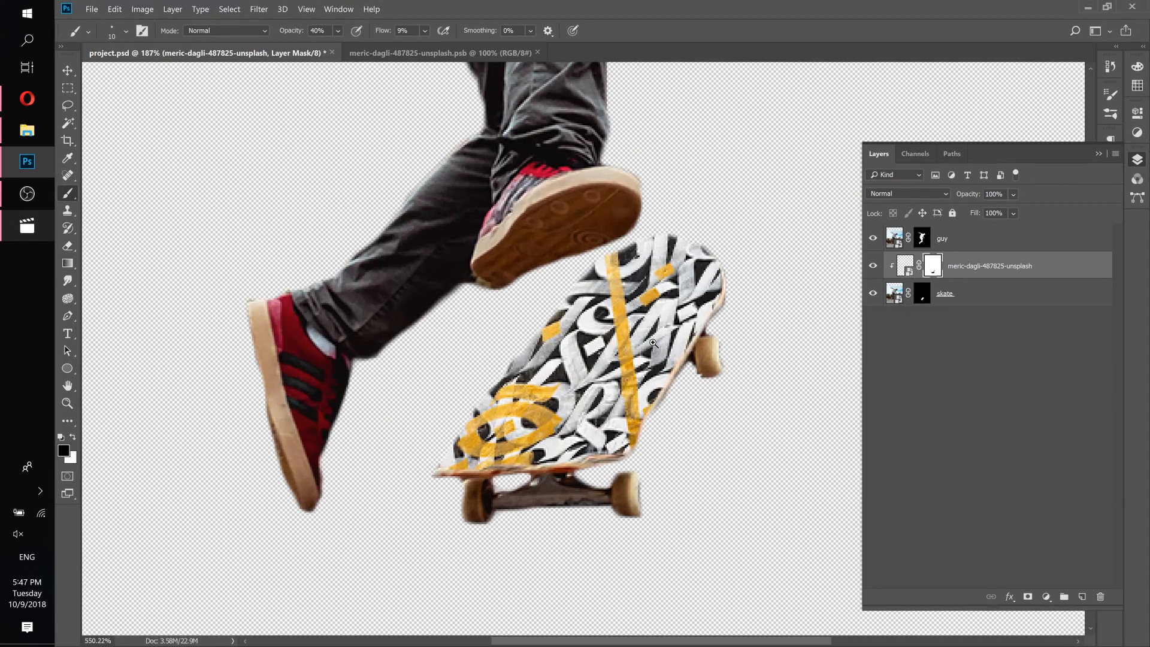
drag(670, 339, 634, 333)
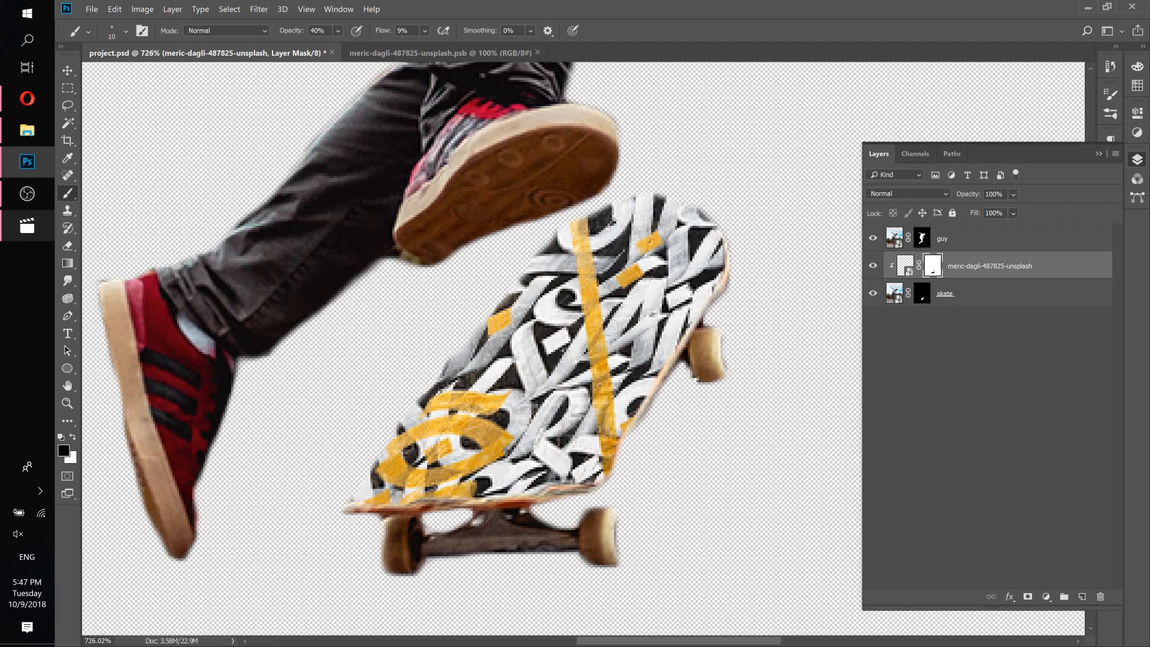
key(bracketright)
key(bracketright)
key(bracketright)
mouse_move(733, 234)
mouse_down()
mouse_move(698, 306)
mouse_move(686, 278)
mouse_move(622, 222)
mouse_move(581, 263)
mouse_move(693, 217)
mouse_move(703, 258)
mouse_up()
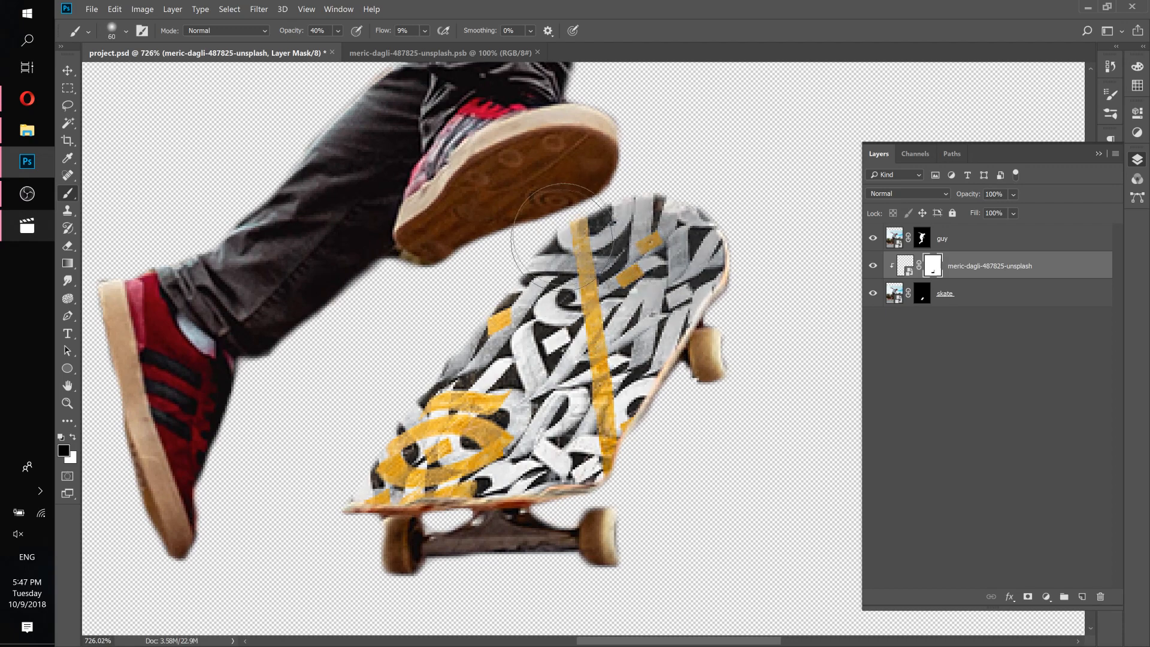
mouse_move(610, 184)
mouse_down()
mouse_move(664, 245)
mouse_move(658, 304)
mouse_move(710, 307)
mouse_move(756, 240)
mouse_move(714, 262)
mouse_move(686, 236)
mouse_move(610, 256)
mouse_up()
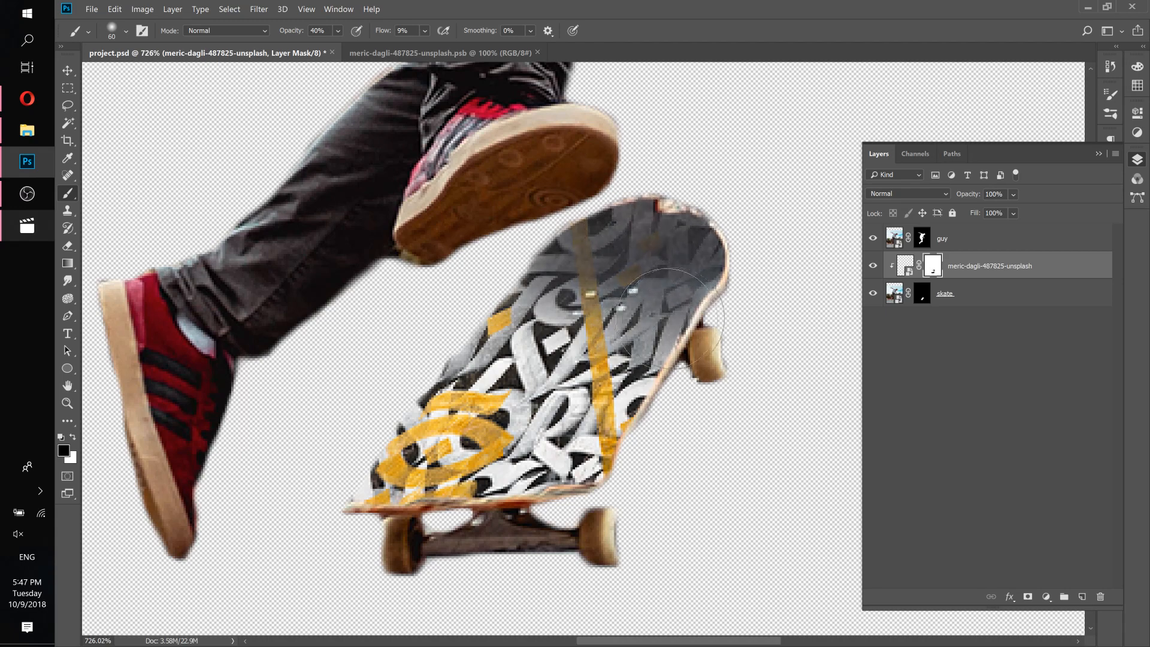
Check the reference video and keep softly painting the mask across the deck's upper half.
click(16, 235)
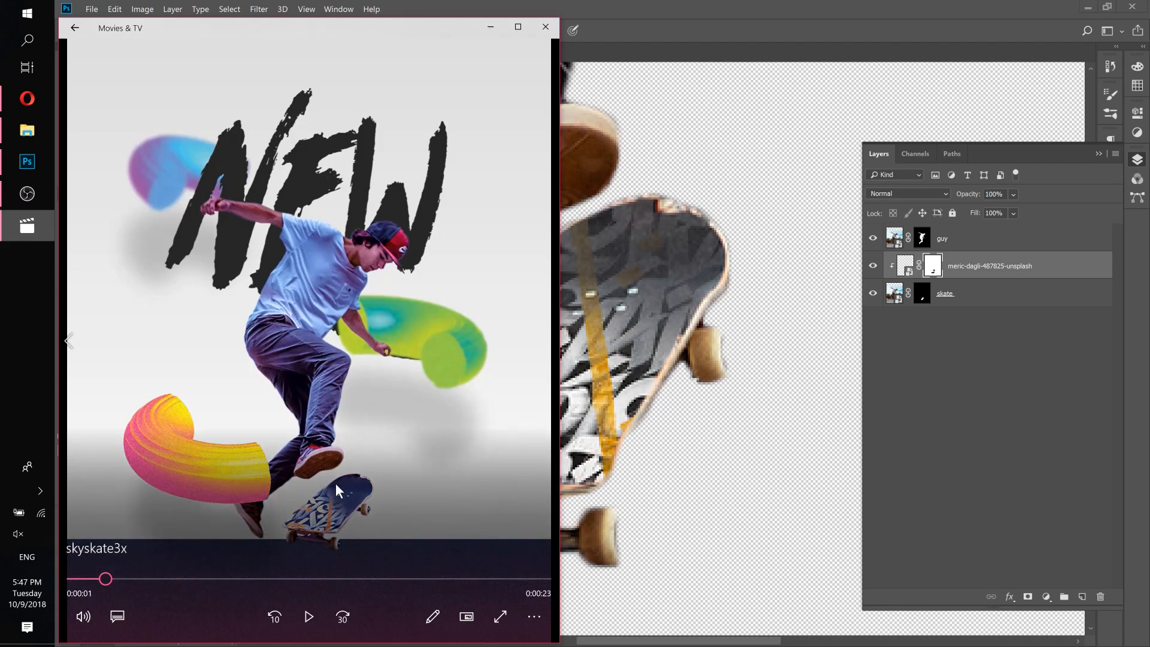
click(707, 13)
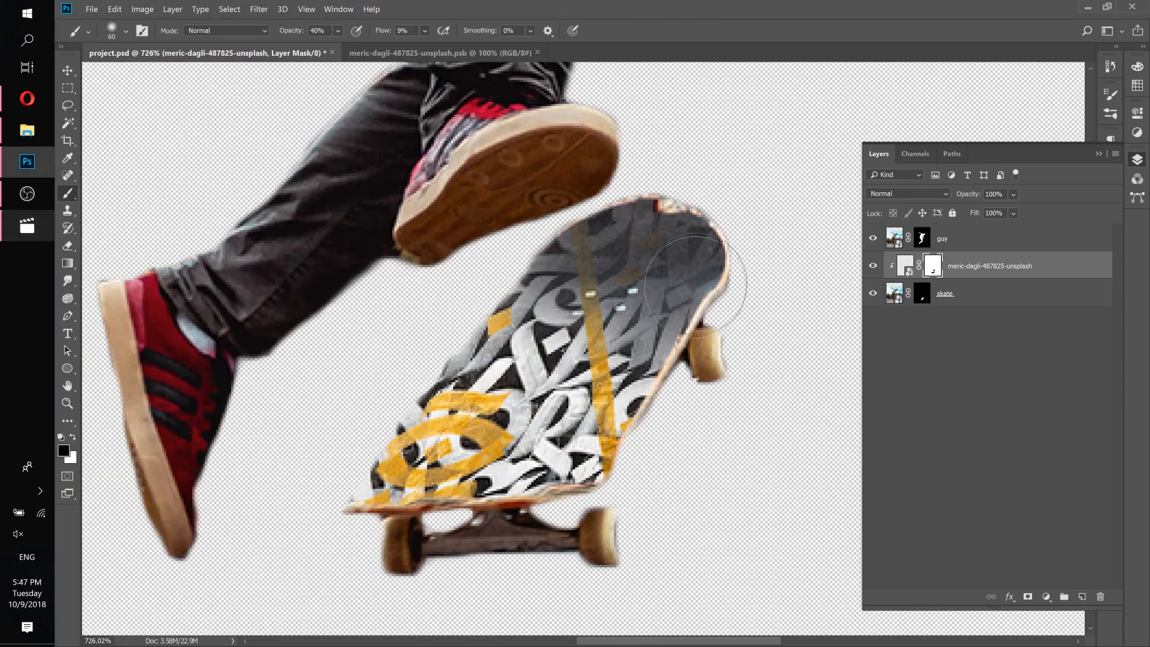
mouse_move(649, 257)
mouse_down()
mouse_move(574, 236)
mouse_move(560, 247)
mouse_move(701, 188)
mouse_move(612, 245)
mouse_move(698, 221)
mouse_move(703, 278)
mouse_move(681, 293)
mouse_move(729, 257)
mouse_move(653, 326)
mouse_move(649, 288)
mouse_move(716, 299)
mouse_move(728, 286)
mouse_move(692, 275)
mouse_move(682, 285)
mouse_move(701, 251)
mouse_move(654, 267)
mouse_move(688, 238)
mouse_move(672, 226)
mouse_move(540, 262)
mouse_move(650, 205)
mouse_move(686, 210)
mouse_move(675, 276)
mouse_move(716, 284)
mouse_move(685, 305)
mouse_move(647, 364)
mouse_move(652, 298)
mouse_move(599, 314)
mouse_move(602, 287)
mouse_move(564, 258)
mouse_up()
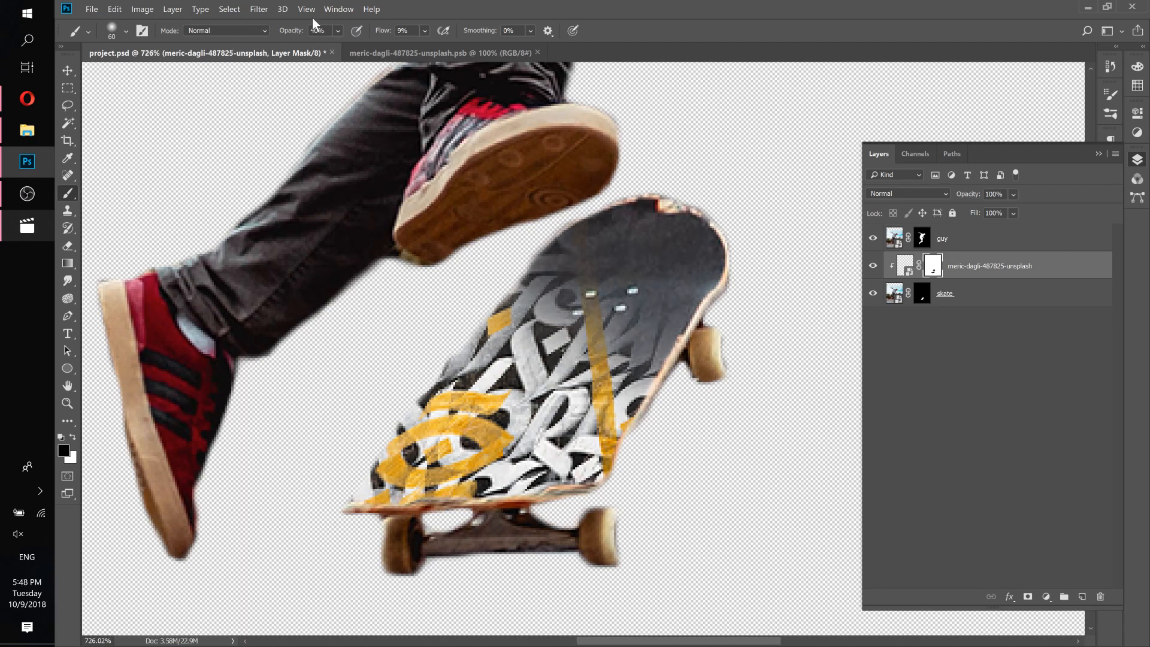
mouse_move(644, 279)
mouse_down()
mouse_move(619, 254)
mouse_move(692, 241)
mouse_move(723, 344)
mouse_move(660, 319)
mouse_move(645, 293)
mouse_move(538, 323)
mouse_move(604, 255)
mouse_move(704, 307)
mouse_move(707, 244)
mouse_move(617, 241)
mouse_move(542, 268)
mouse_move(659, 341)
mouse_move(642, 312)
mouse_move(586, 270)
mouse_move(552, 271)
mouse_move(601, 268)
mouse_move(667, 327)
mouse_move(636, 351)
mouse_up()
mouse_move(606, 301)
mouse_down()
mouse_move(568, 314)
mouse_move(629, 304)
mouse_up()
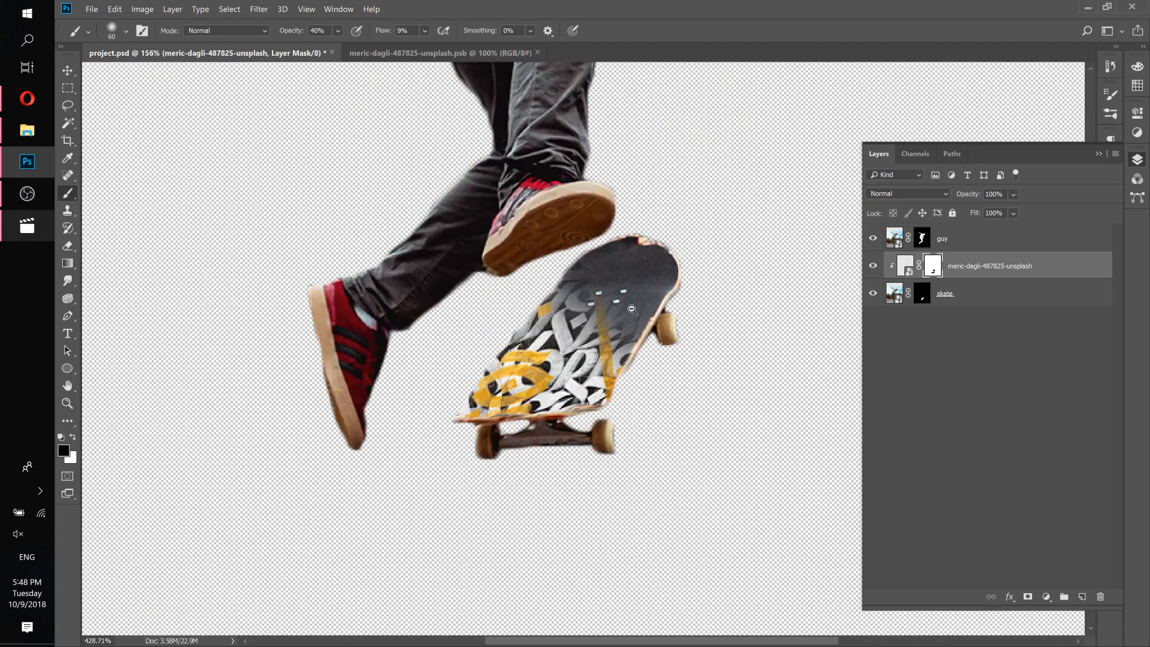
drag(609, 257, 581, 270)
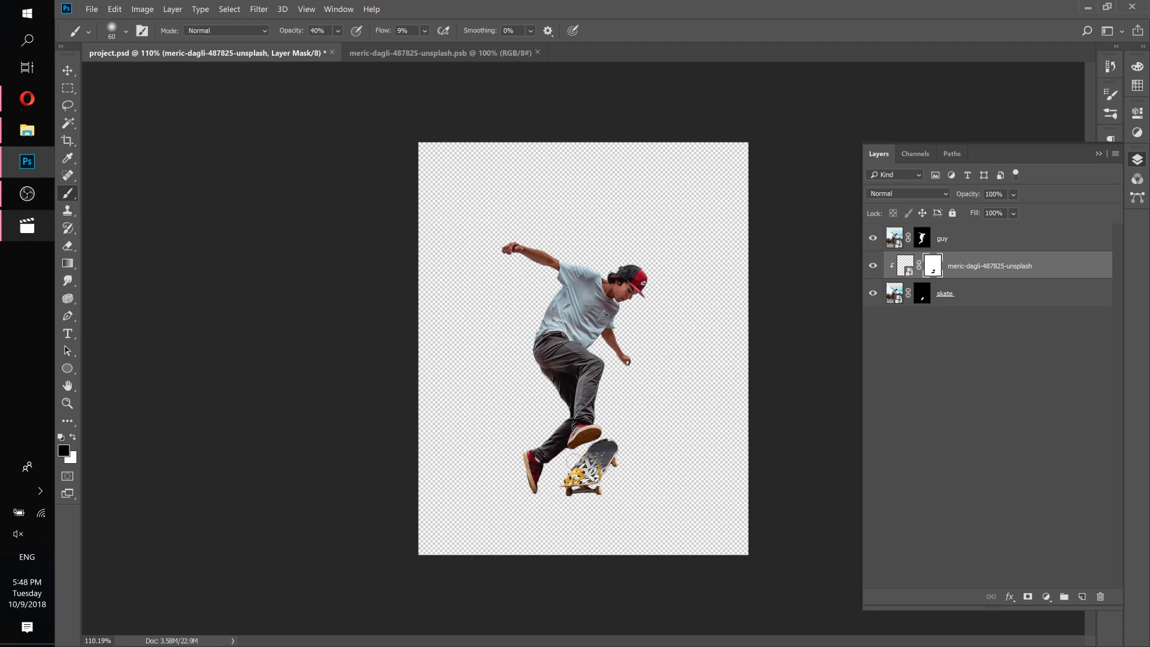
Open Camera Raw Filter on the guy layer and set Temperature to -19 and Tint to +36.
click(974, 240)
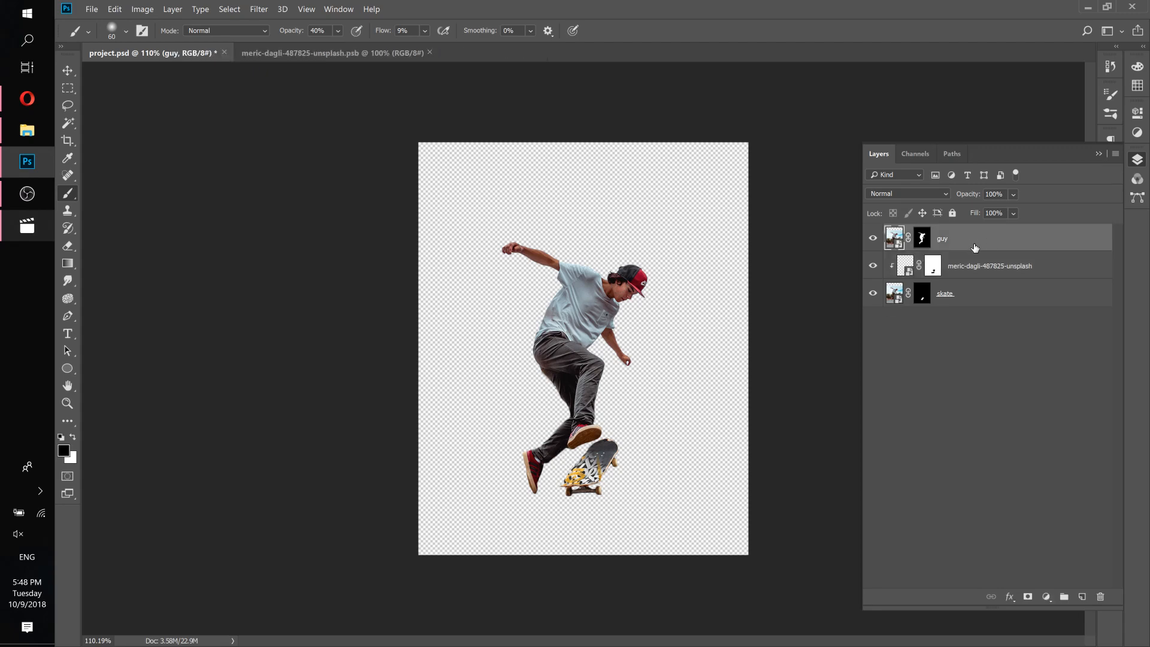
click(259, 9)
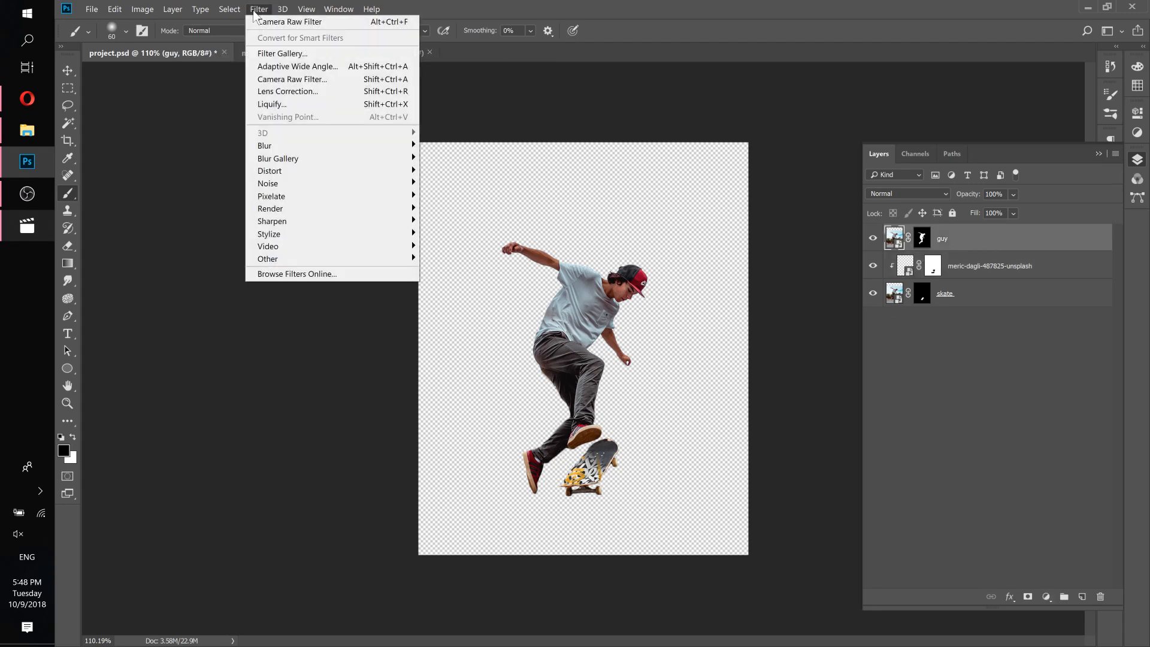
click(299, 80)
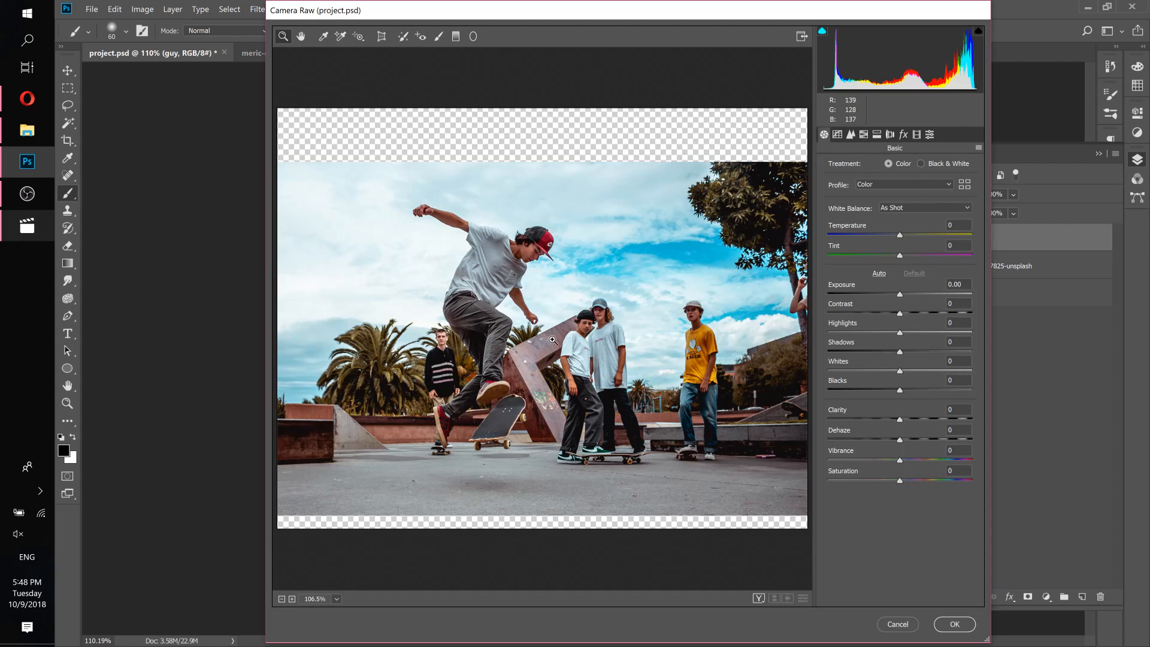
click(464, 319)
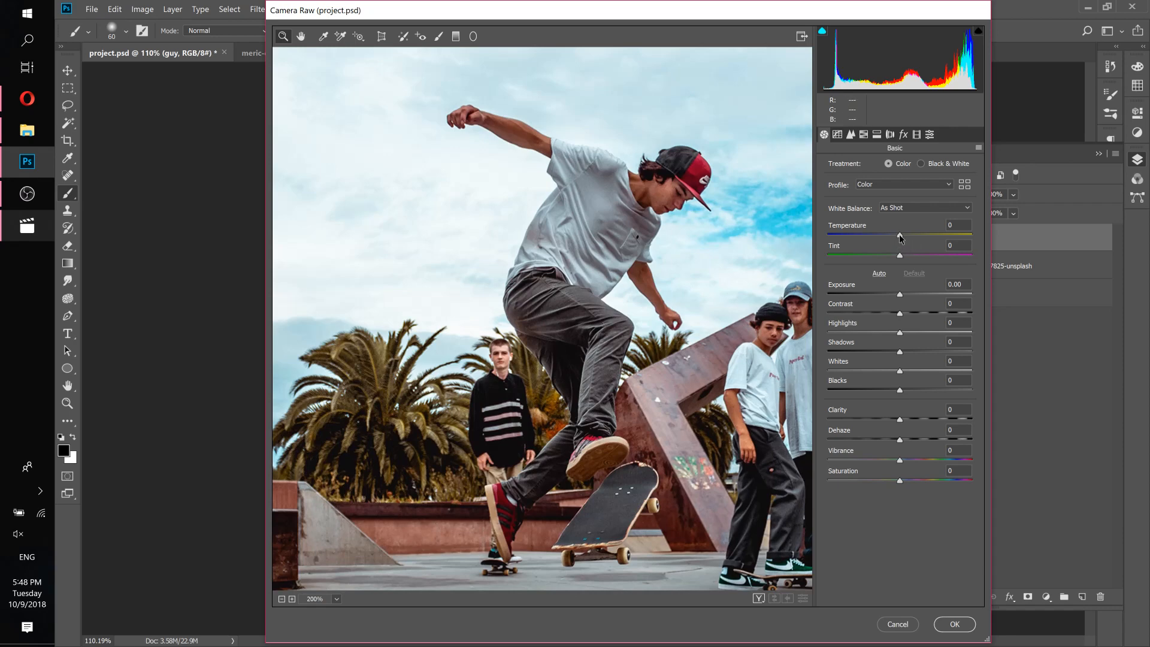
mouse_move(900, 235)
mouse_down()
mouse_move(915, 233)
mouse_move(888, 237)
mouse_up()
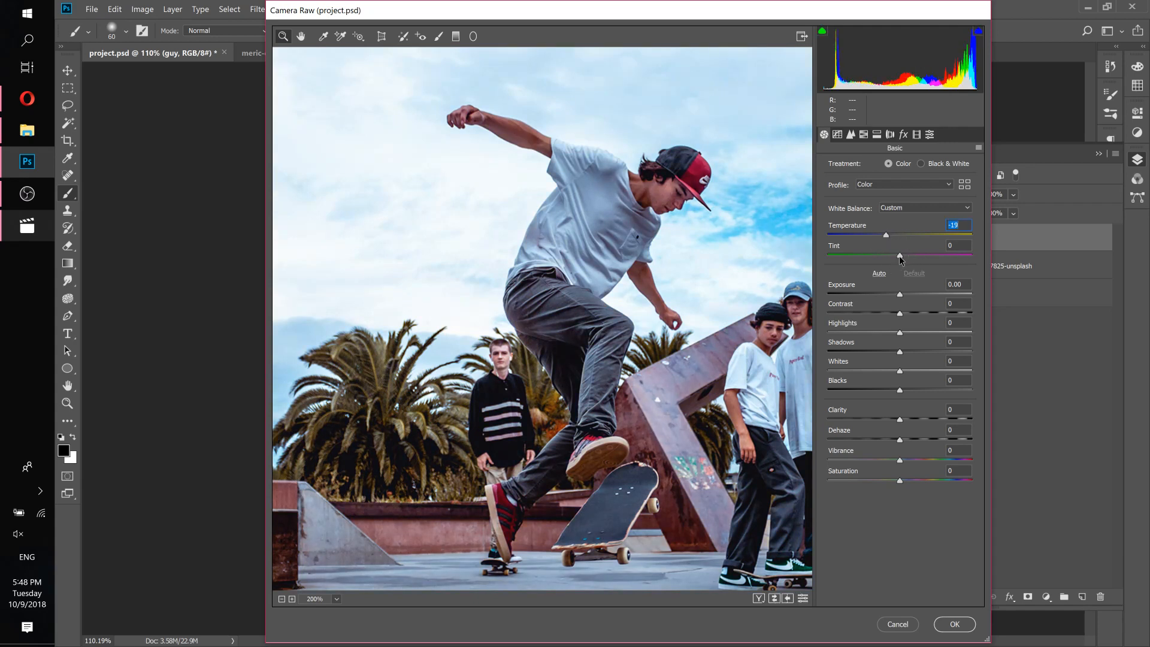
drag(900, 257, 925, 252)
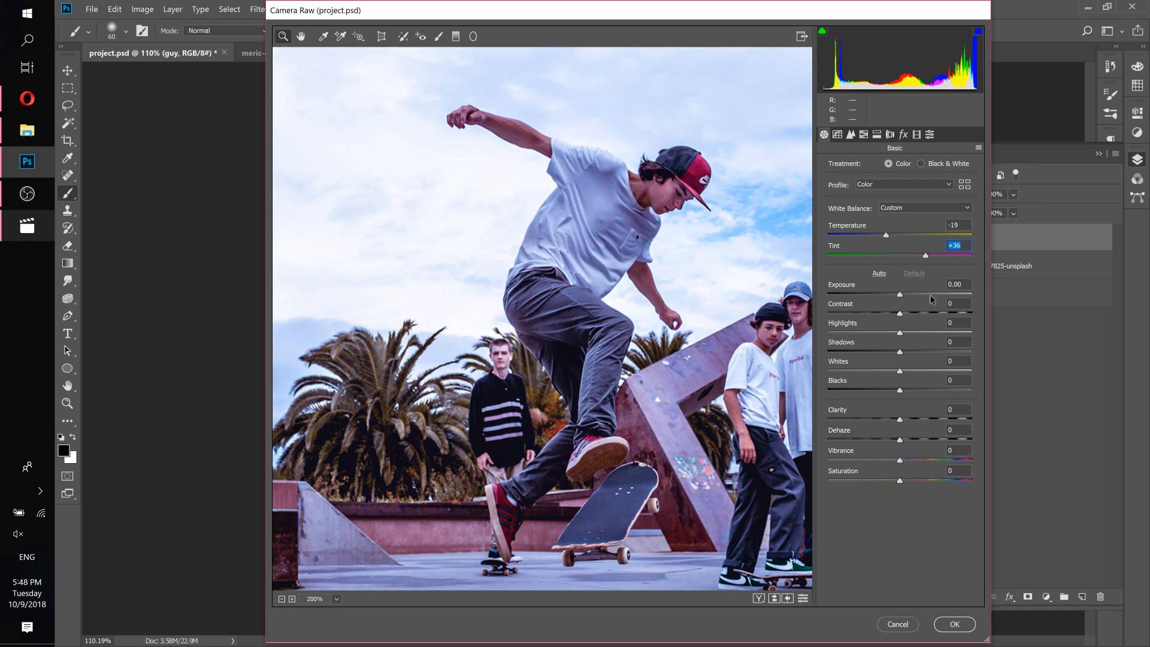
Set Exposure to +0.65 and Contrast to +13, checking against the reference video.
click(900, 294)
drag(899, 295, 911, 317)
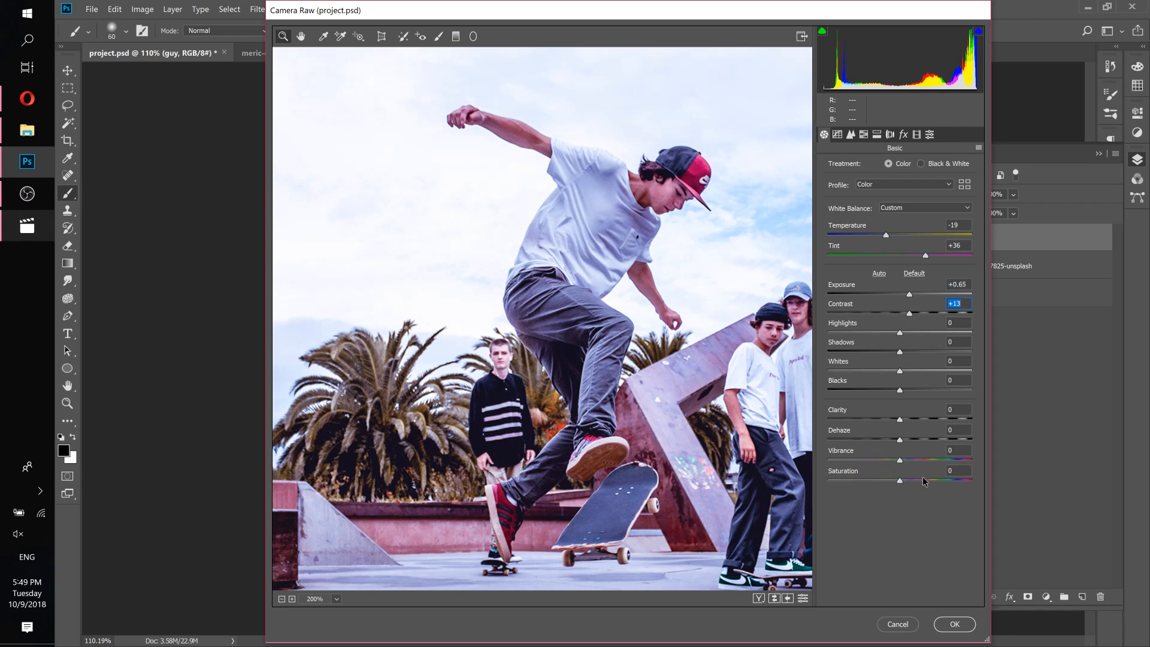
click(27, 225)
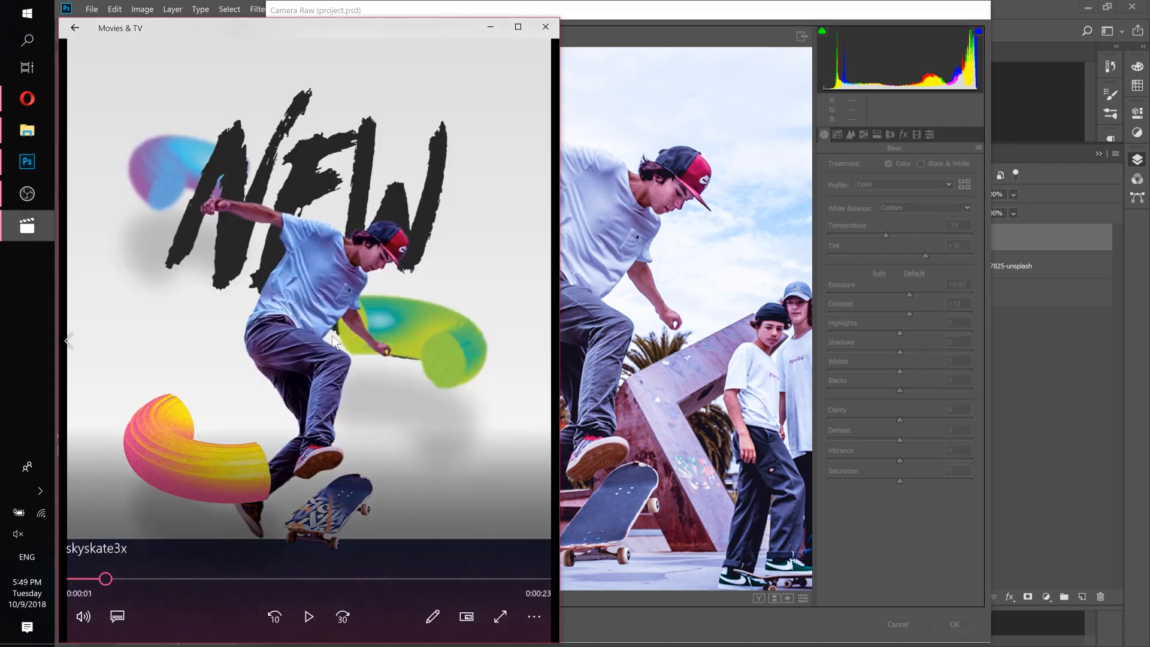
click(491, 27)
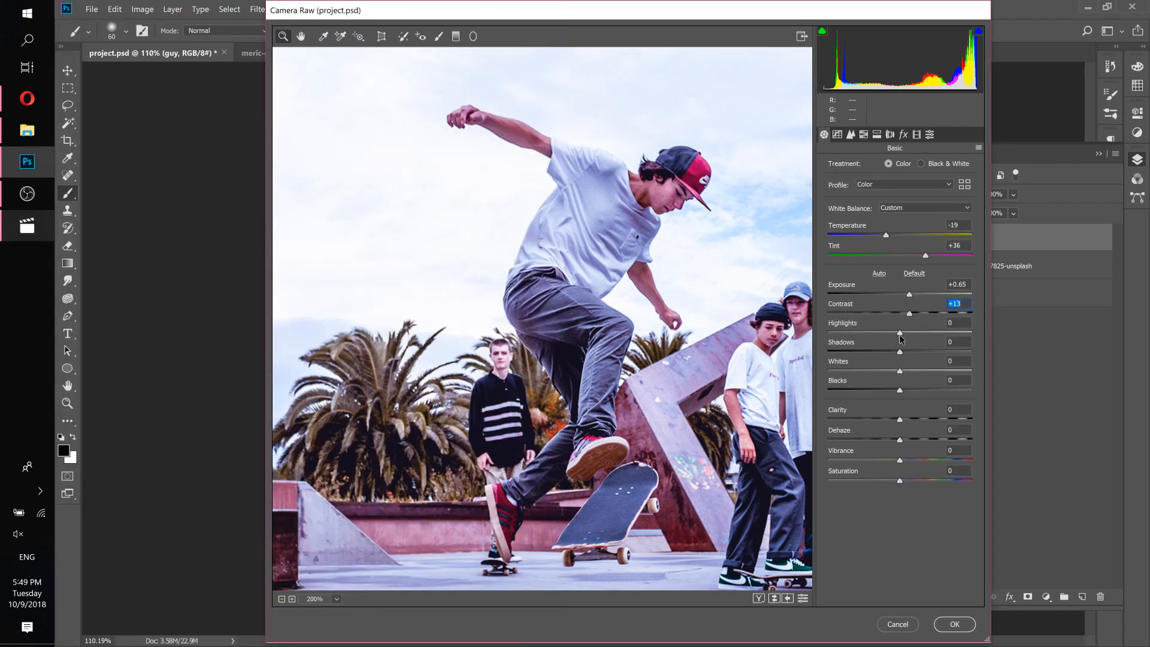
Set Highlights +8, Shadows +11, Whites -56, Blacks -24, Clarity +7 and Vibrance +52, comparing with the reference video.
mouse_move(902, 337)
mouse_down()
mouse_move(922, 333)
mouse_move(879, 330)
mouse_move(927, 334)
mouse_move(890, 332)
mouse_up()
drag(829, 331, 882, 396)
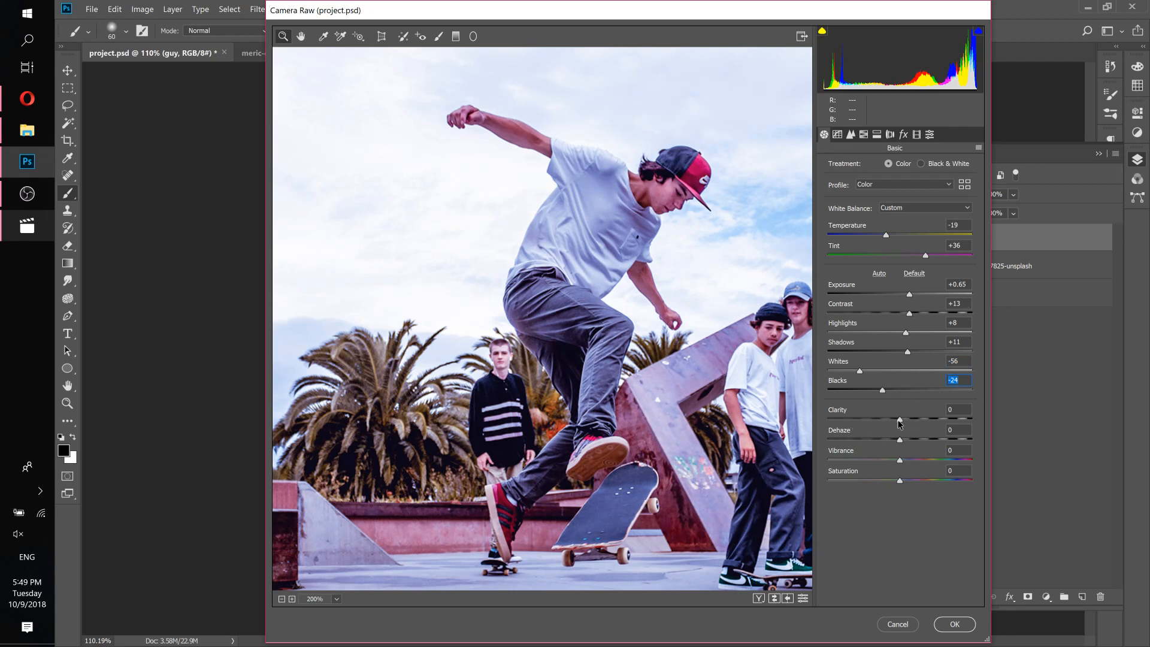
drag(900, 423, 1012, 412)
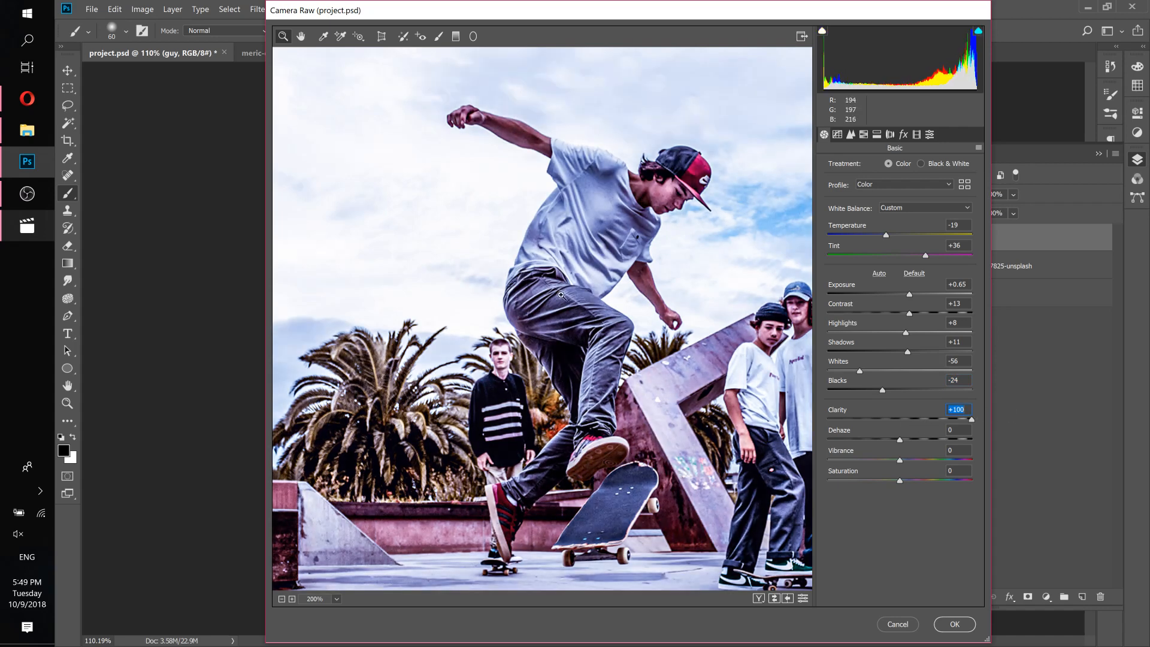
click(906, 422)
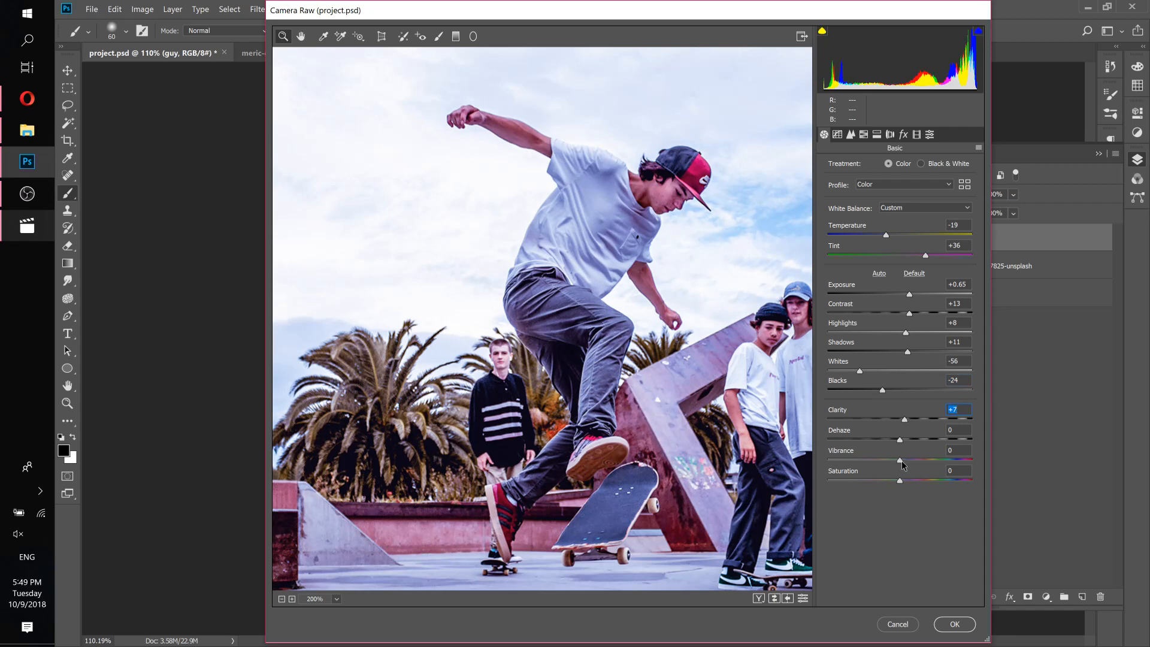
drag(903, 463, 937, 462)
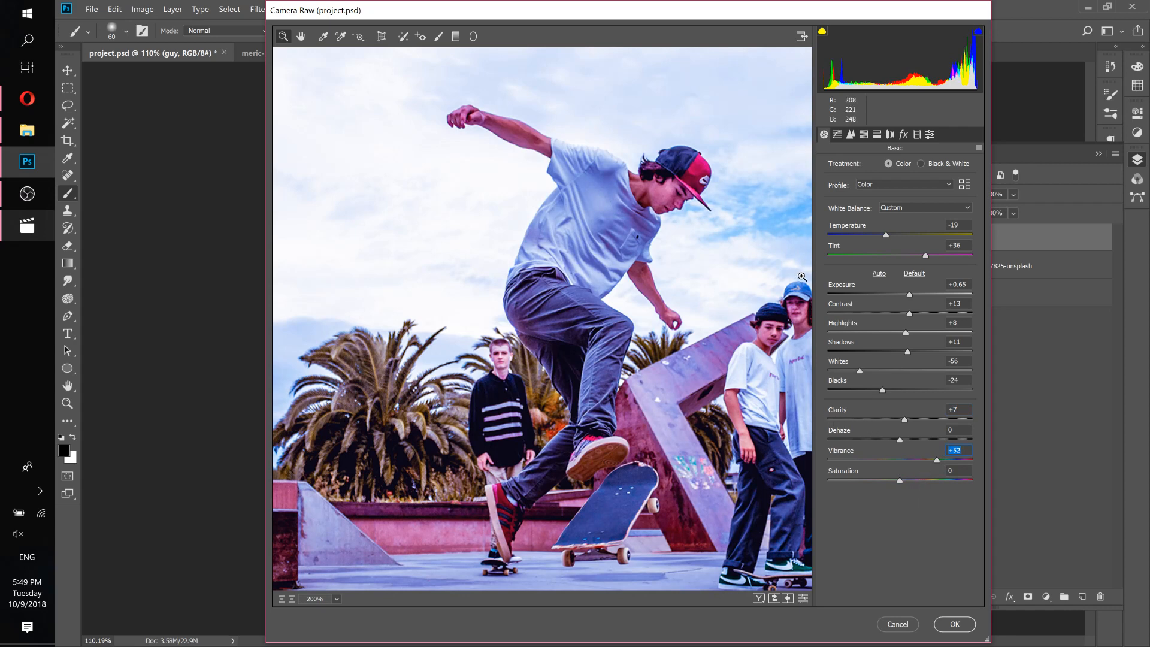
click(41, 238)
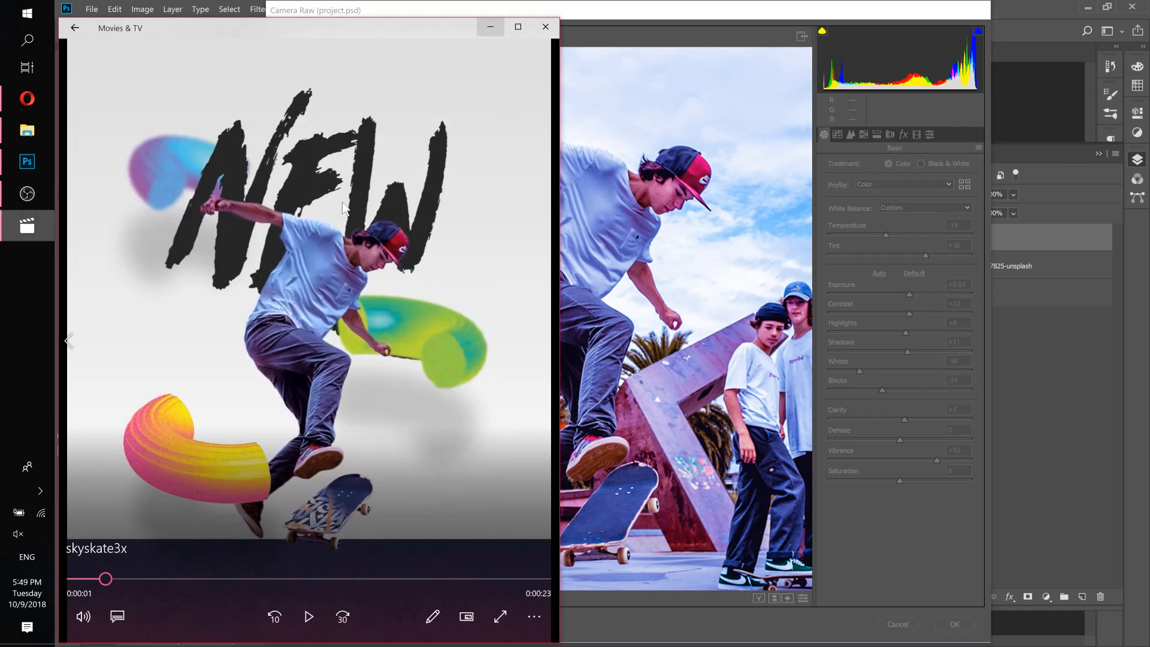
click(695, 16)
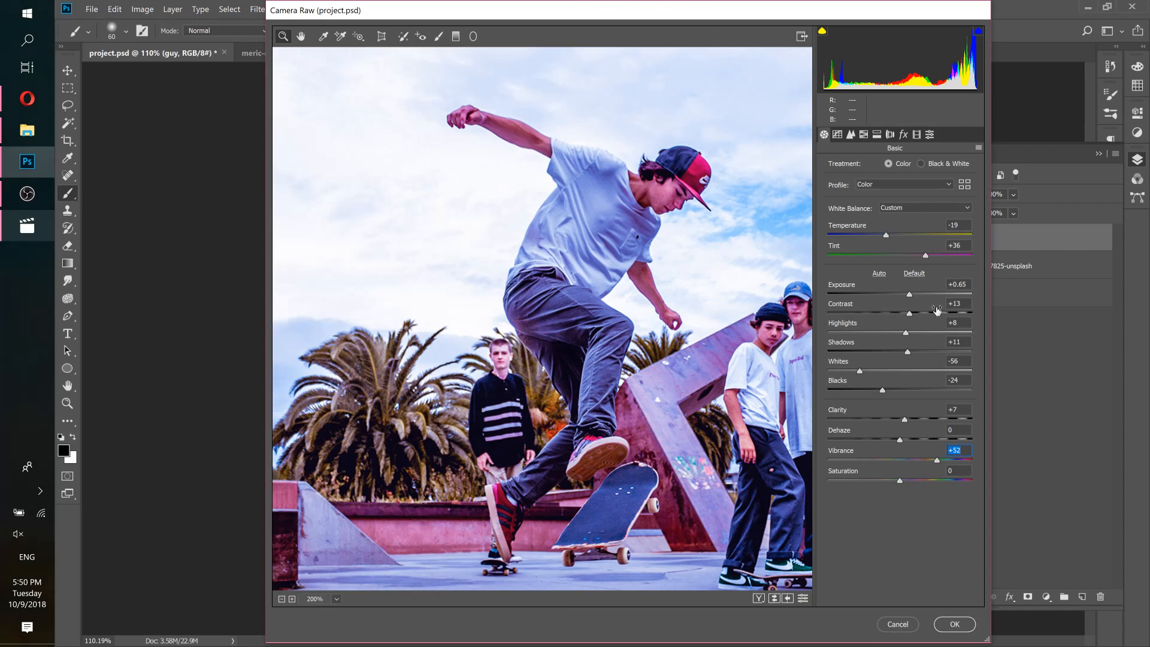
Load the guycolor.xmp Camera Raw settings for the guy layer and apply the filter.
click(979, 148)
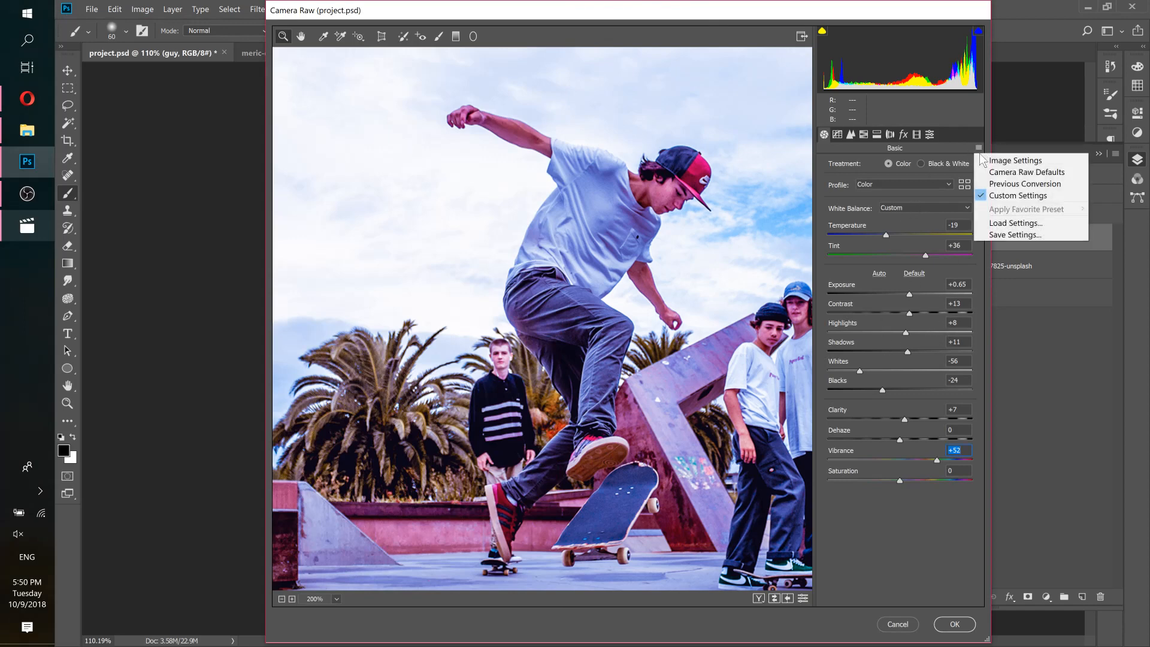
click(997, 226)
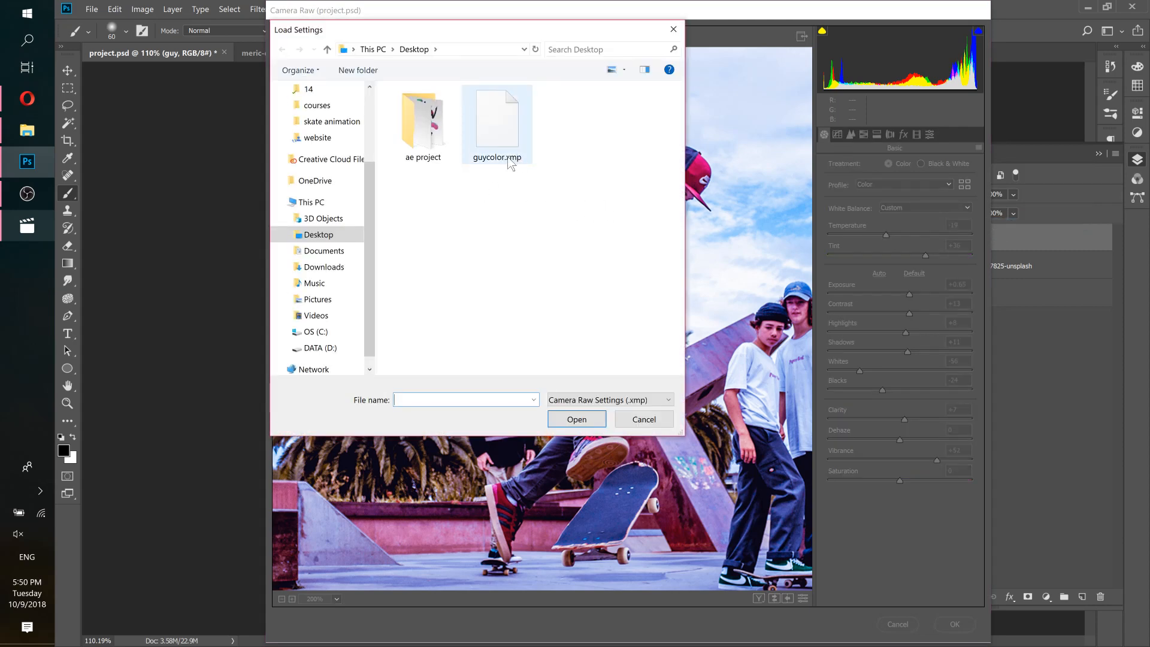
double_click(498, 124)
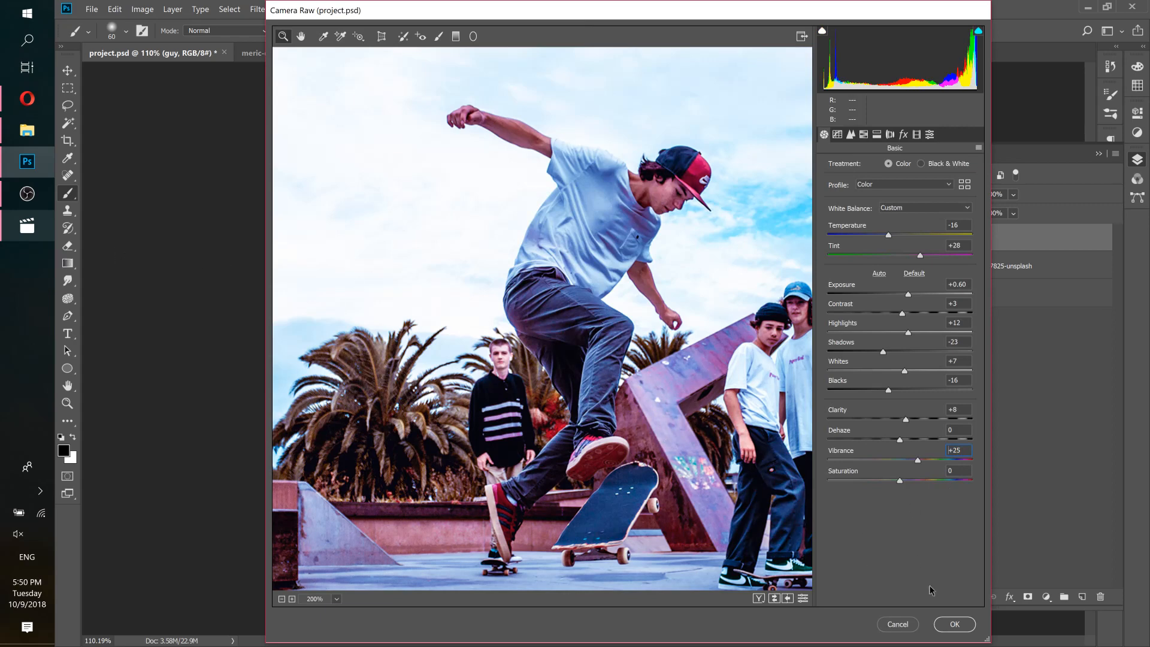
click(958, 626)
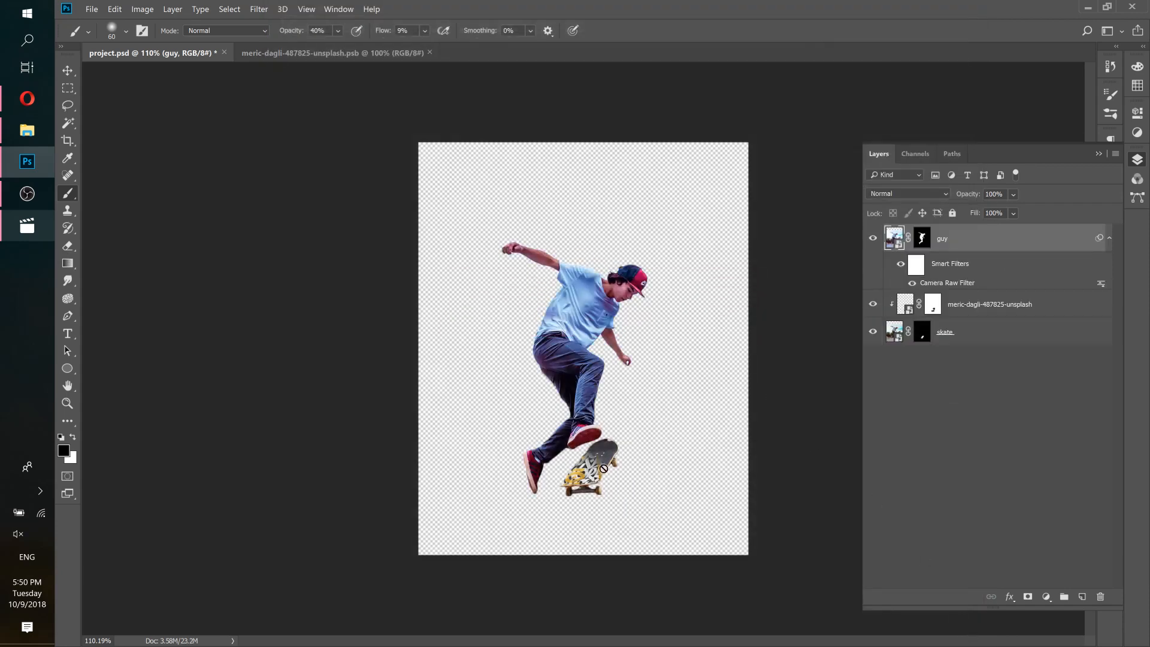
Merge the meric-dagli-487825-unsplash texture layer with the skate layer.
click(1048, 313)
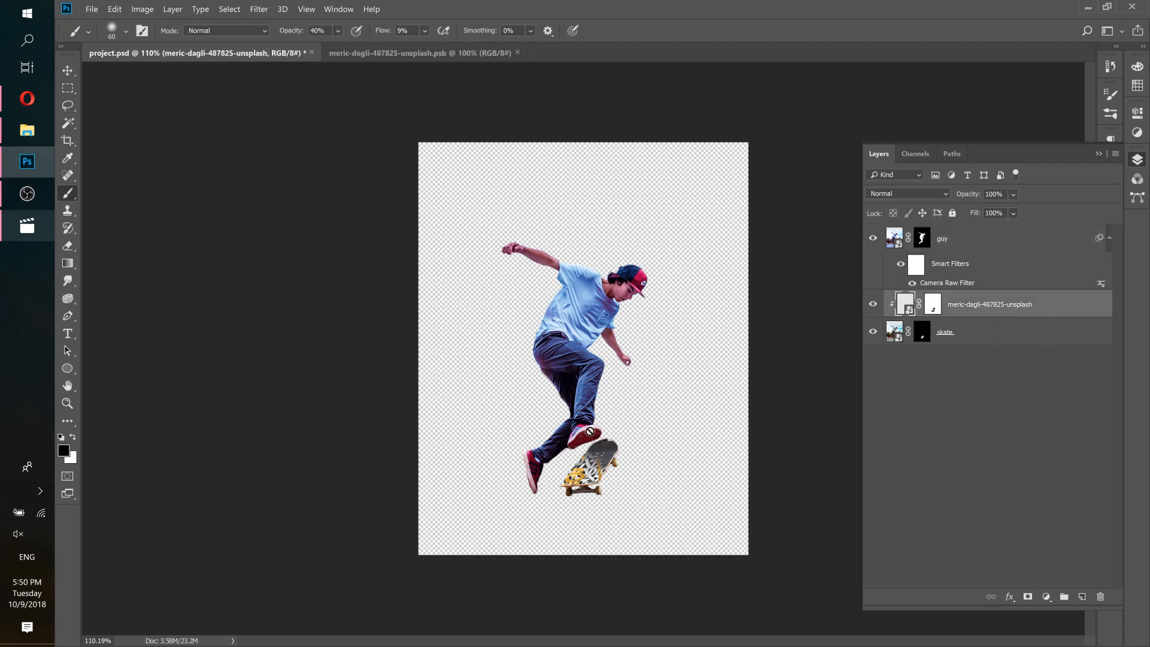
shift+click(1042, 336)
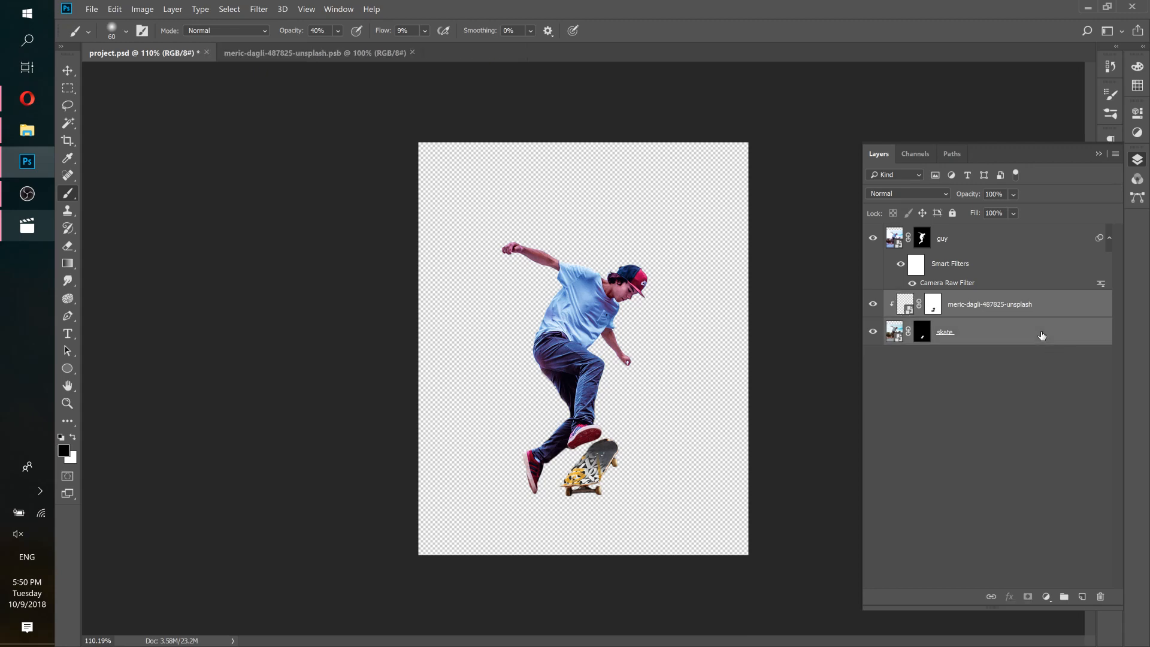
right_click(1070, 304)
click(952, 218)
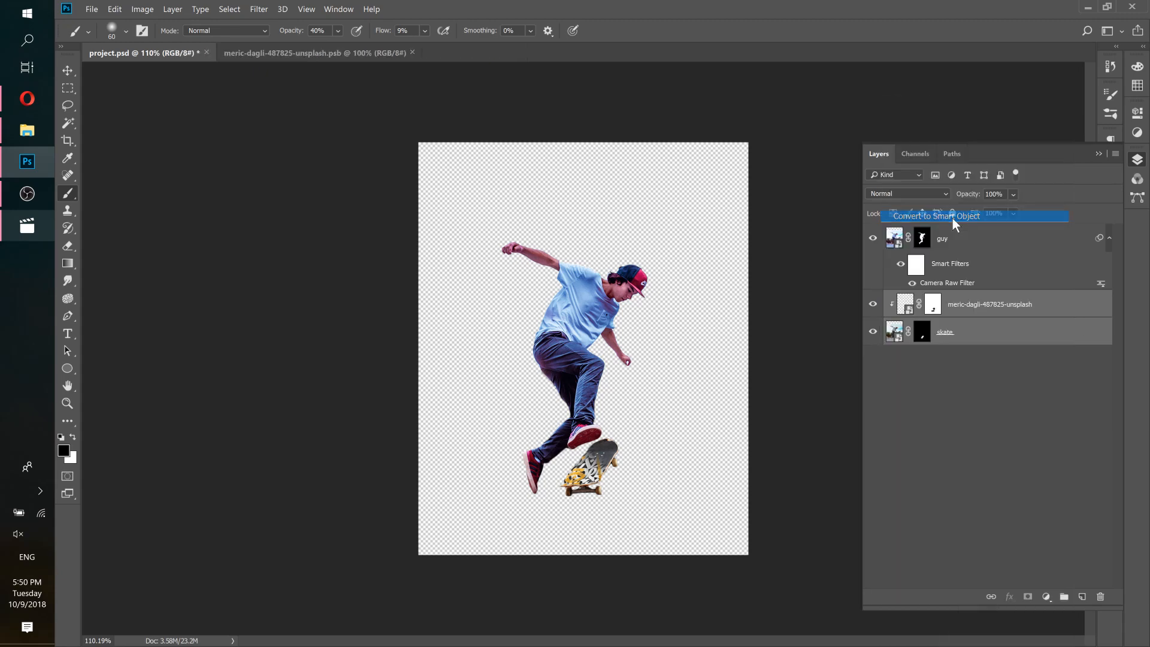
Rename the merged layer to skate.
click(874, 305)
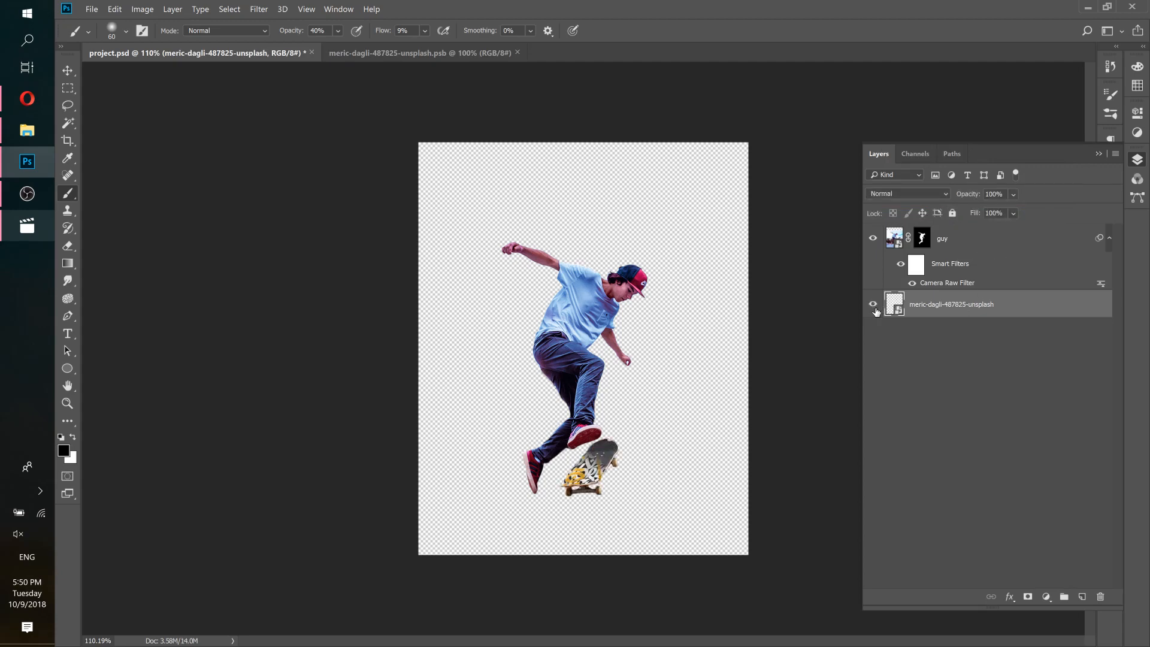
double_click(940, 306)
text(skate)
key(Return)
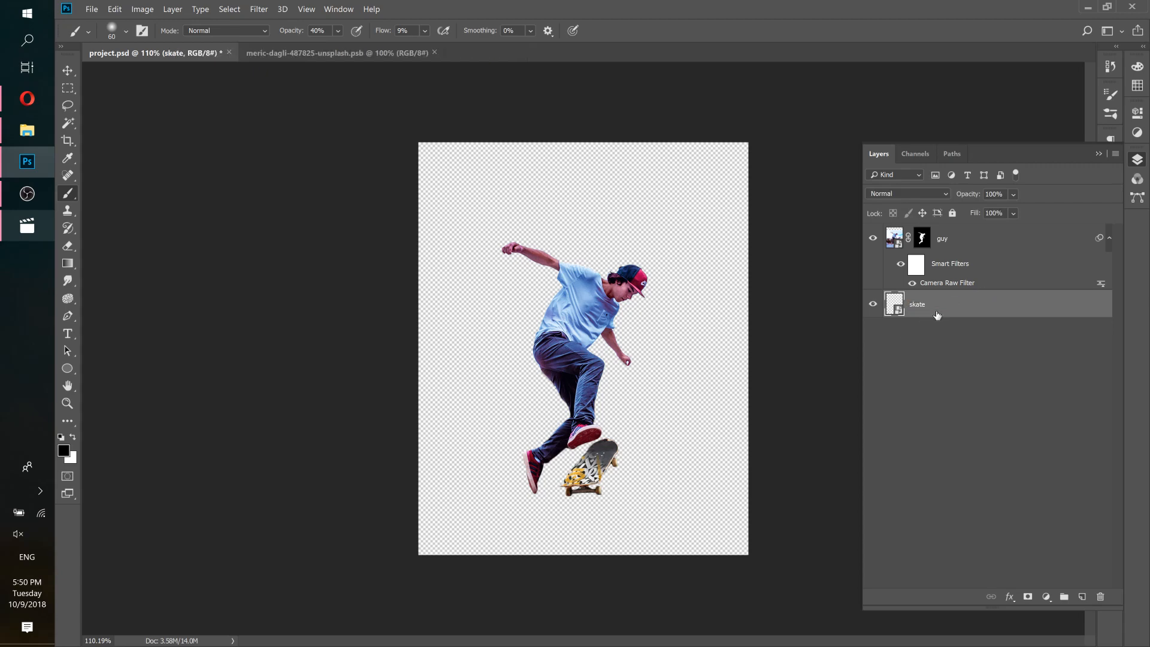
Open Camera Raw Filter on the skate layer, load the guycolor.xmp settings, and apply them.
click(258, 10)
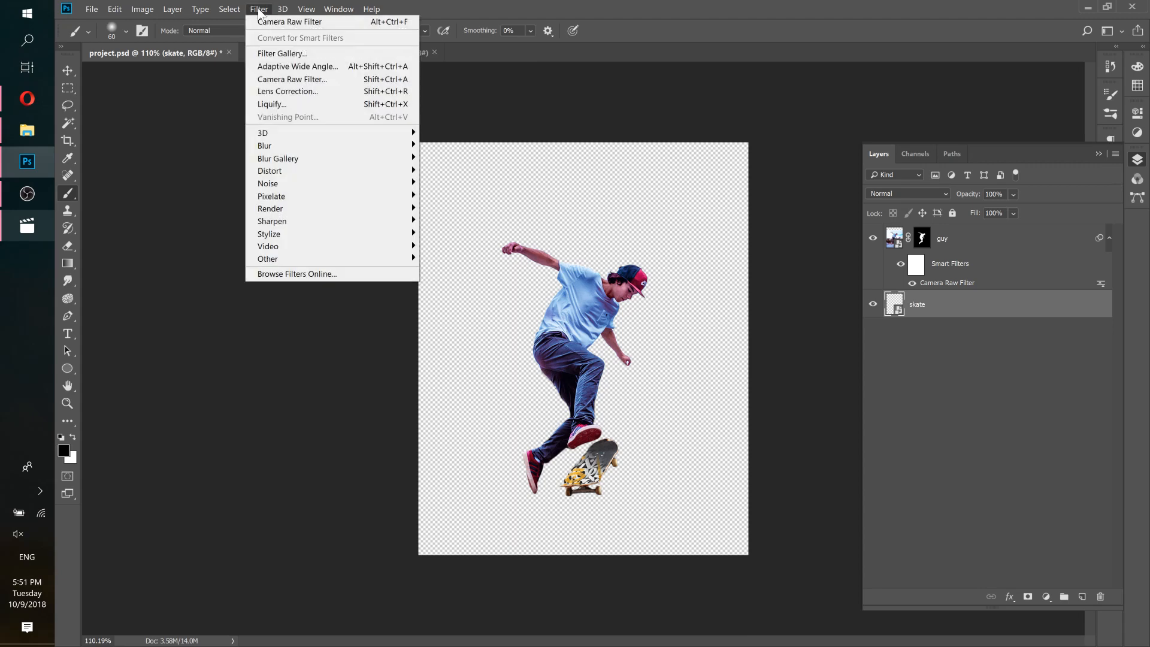
click(275, 78)
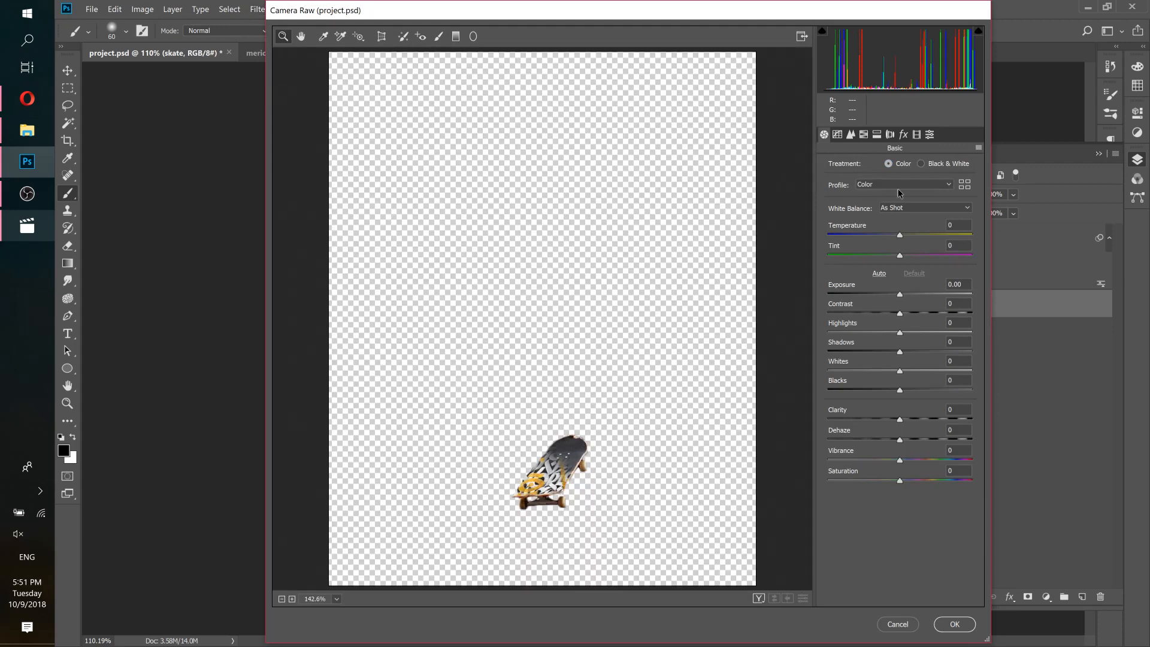
click(978, 147)
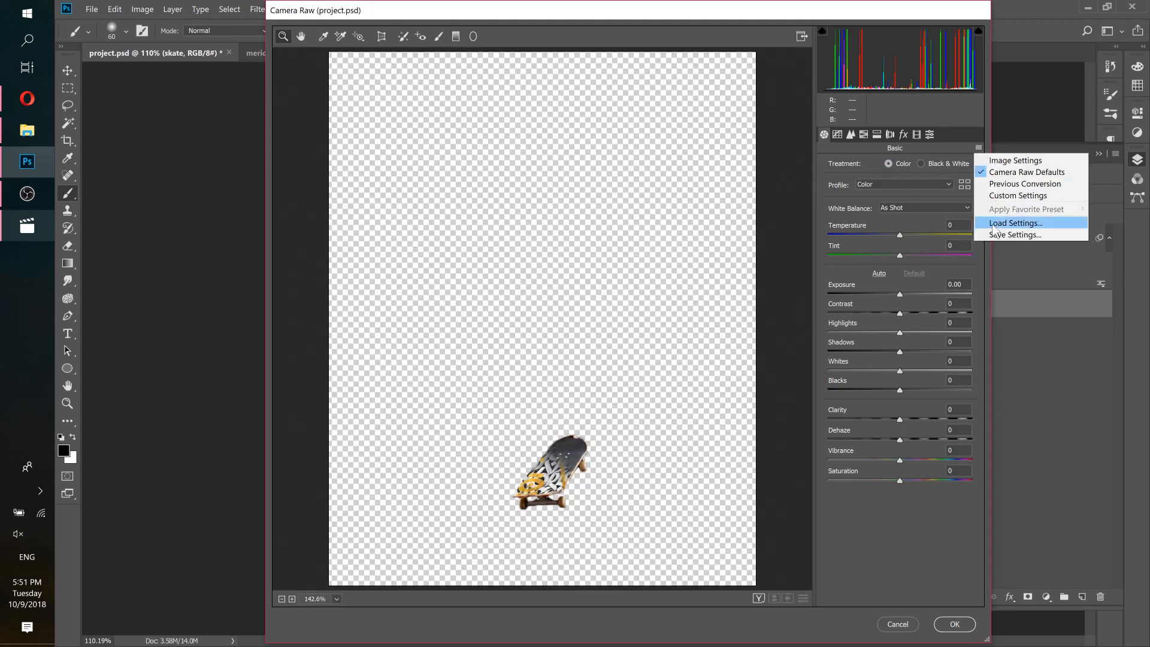
click(993, 224)
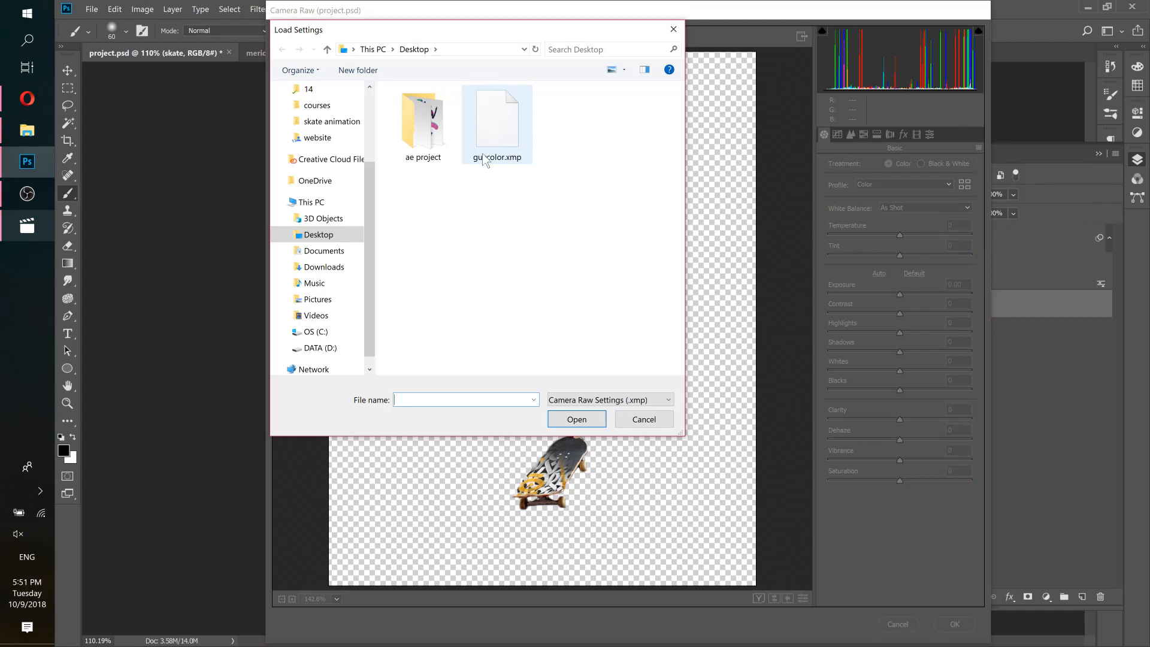
double_click(483, 121)
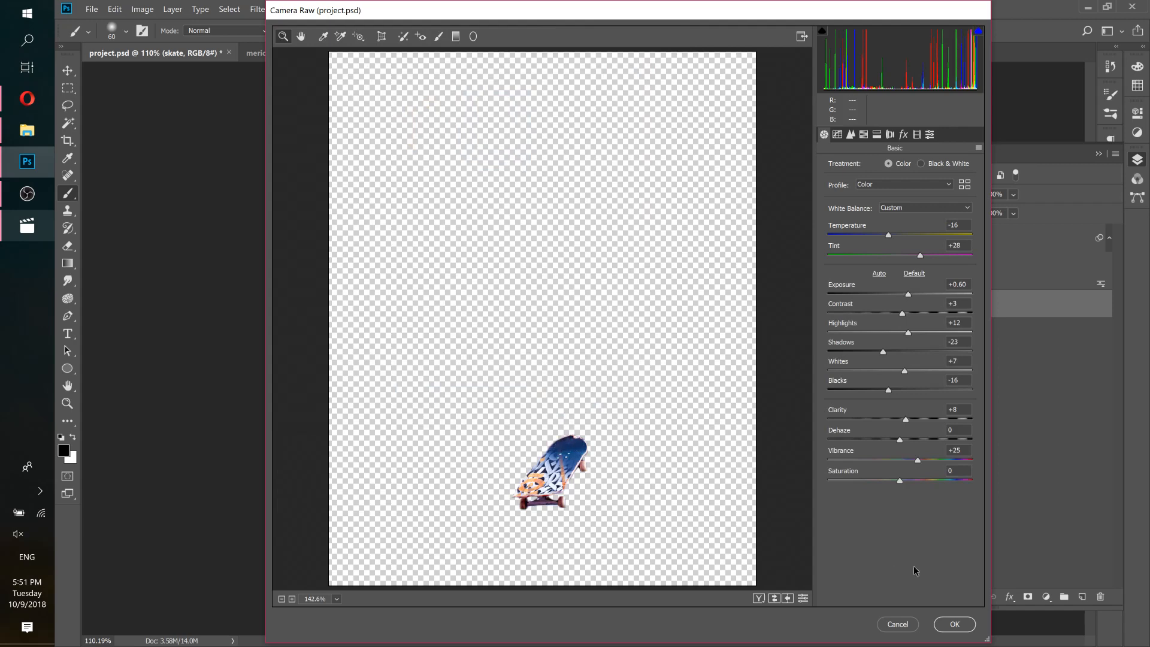
click(955, 624)
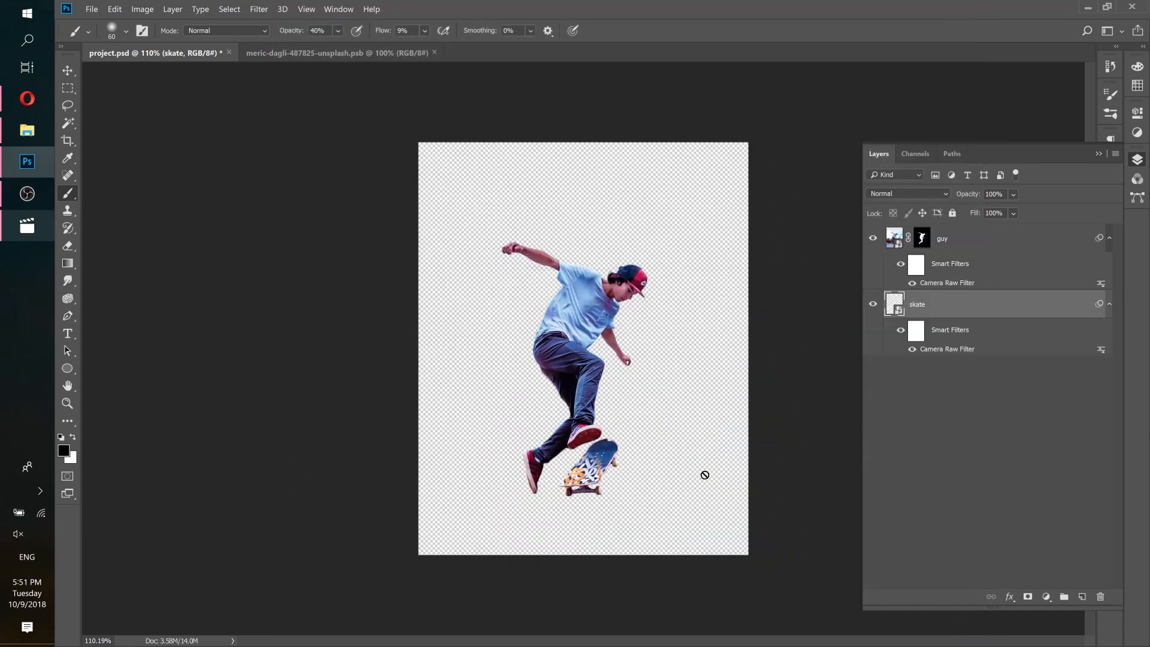